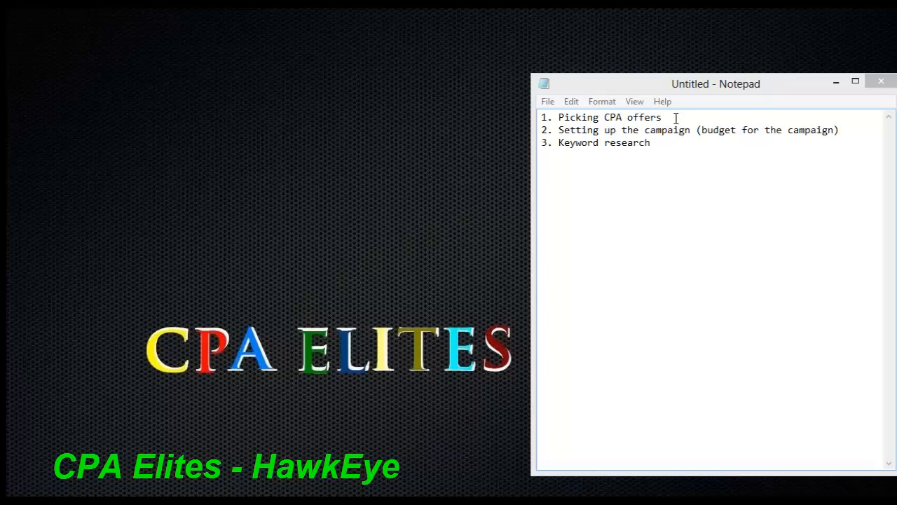
Review the notes on picking CPA offers, setting up the campaign with its budget, and keyword research
drag(676, 118, 542, 111)
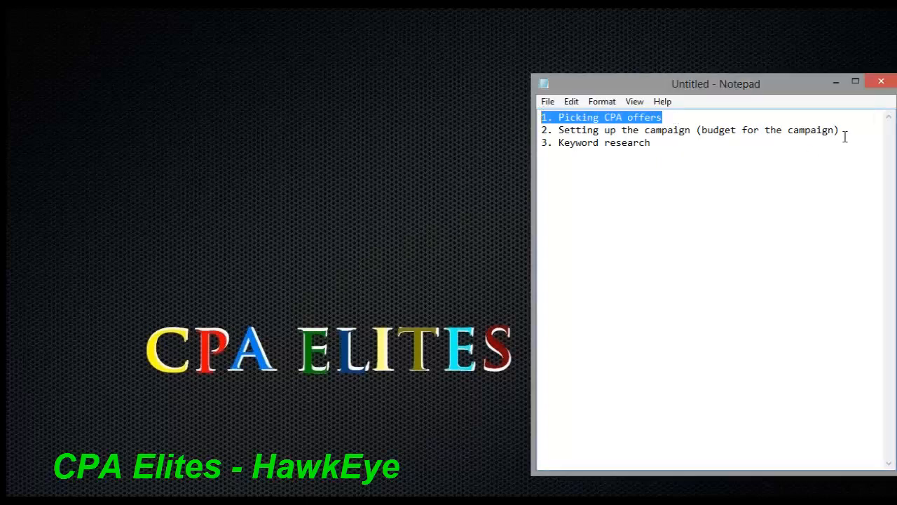
drag(845, 138, 533, 126)
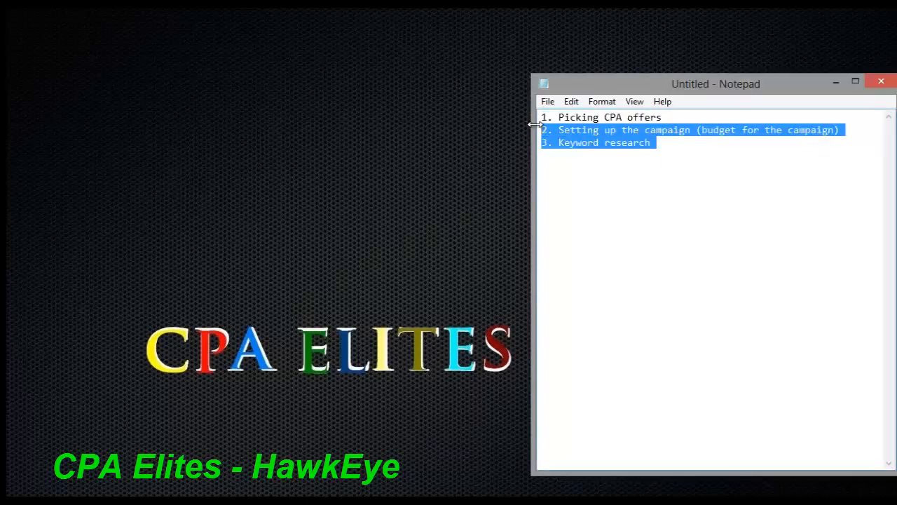
click(742, 130)
drag(840, 132, 547, 154)
click(681, 175)
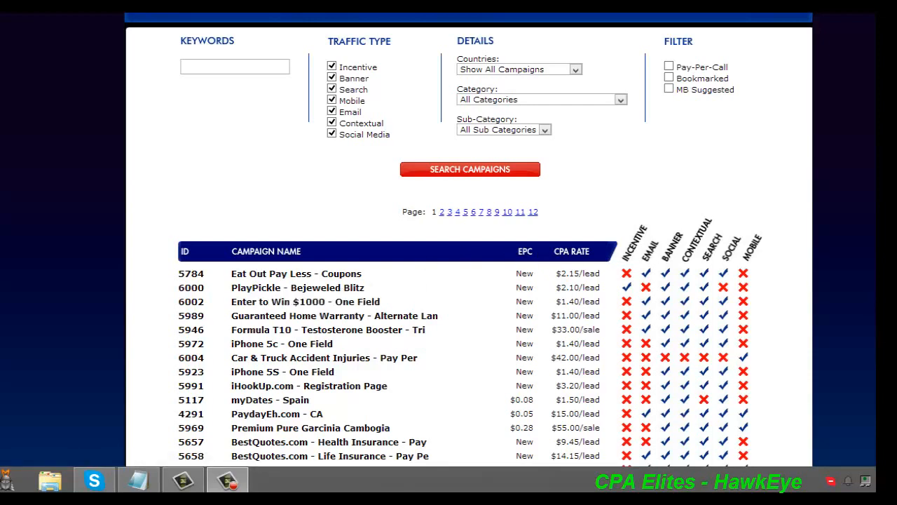
Restrict the traffic types to Search only and run the campaign search
scroll(371, 181, down, 3)
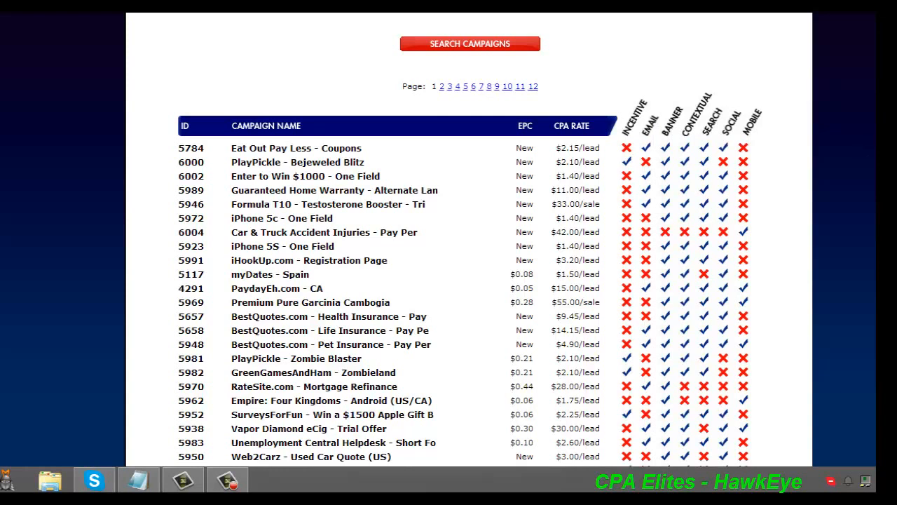
scroll(469, 280, up, 3)
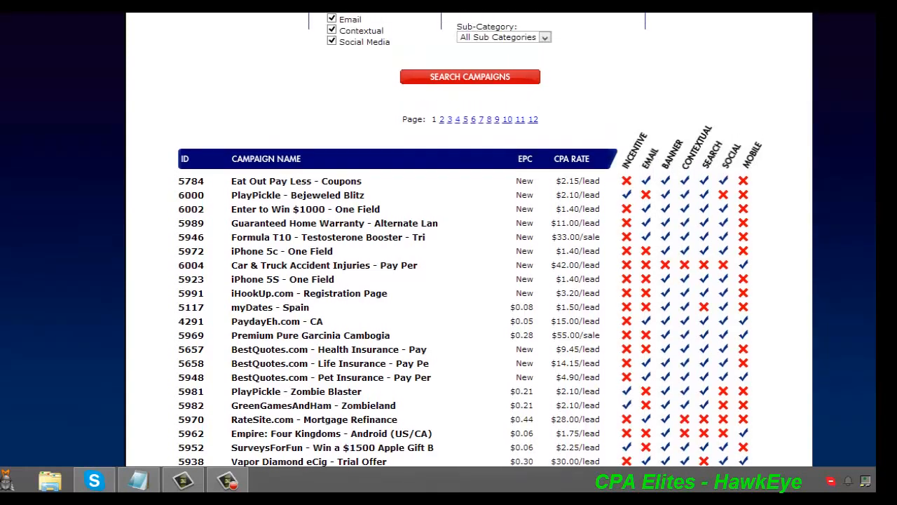
scroll(411, 150, up, 2)
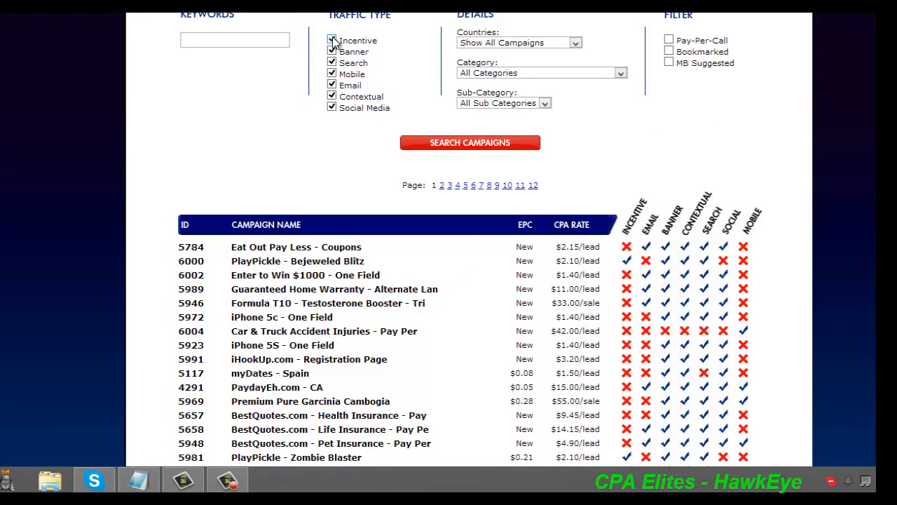
click(333, 41)
click(332, 51)
click(332, 74)
click(332, 85)
click(332, 107)
click(332, 96)
drag(369, 64, 343, 63)
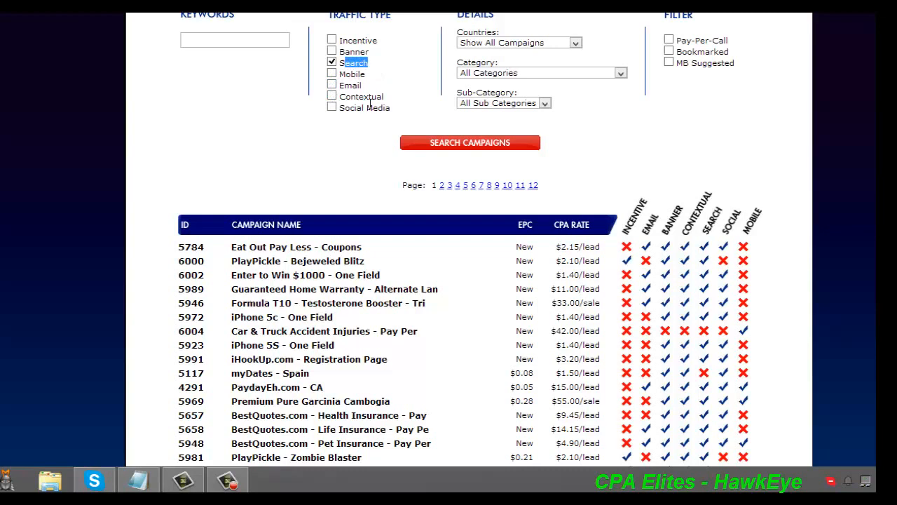
click(446, 144)
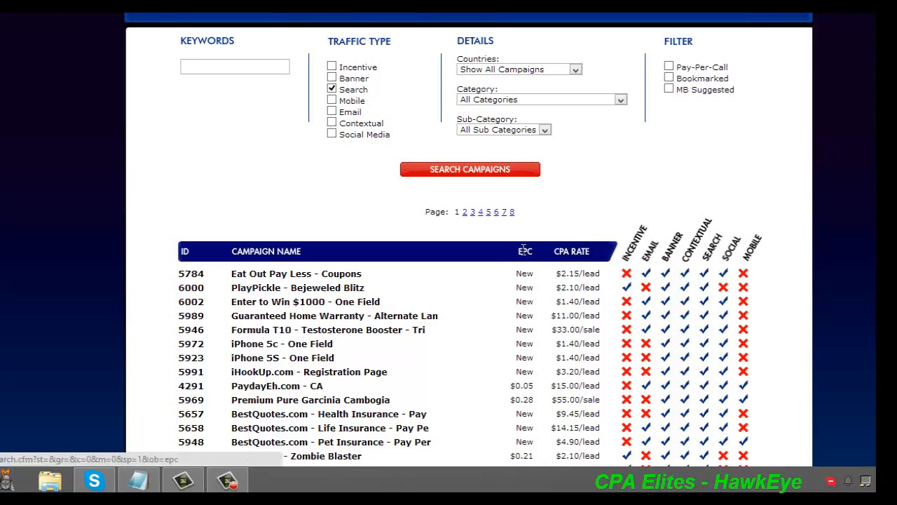
Sort the campaign list by EPC from highest to lowest and examine the top entries' EPC and CPA rates
mouse_move(540, 254)
mouse_down()
mouse_move(502, 246)
mouse_move(557, 256)
mouse_move(528, 249)
mouse_move(532, 255)
mouse_up()
click(525, 253)
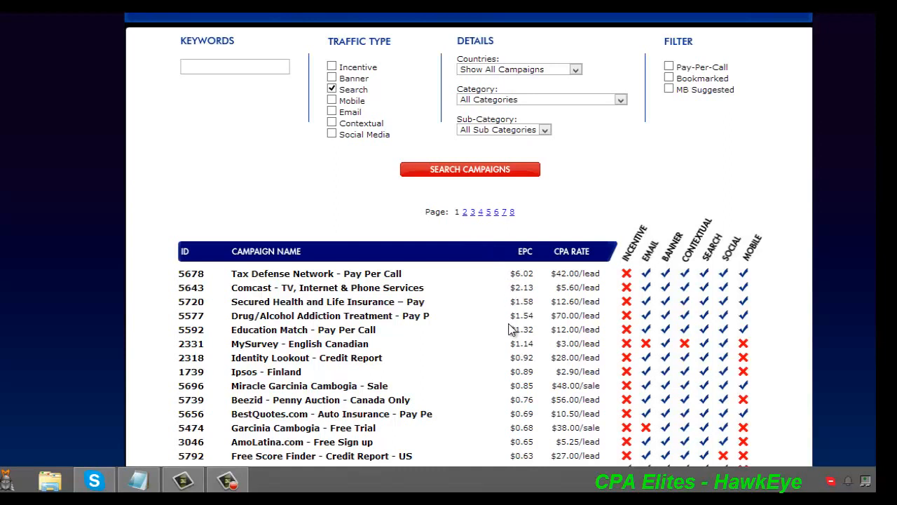
drag(511, 273, 546, 292)
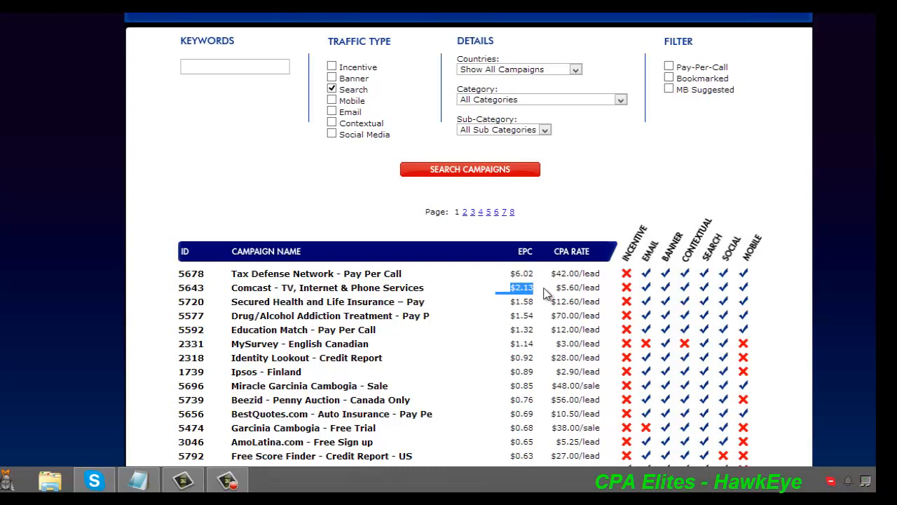
click(738, 260)
Open the affiliate account's home page and check the month-to-date earnings in the quick stats
click(162, 16)
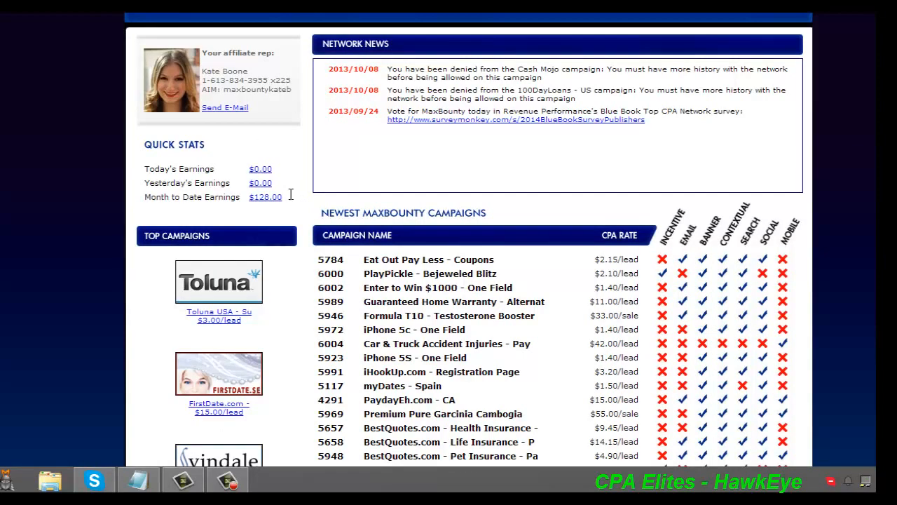
drag(291, 194, 250, 198)
click(105, 203)
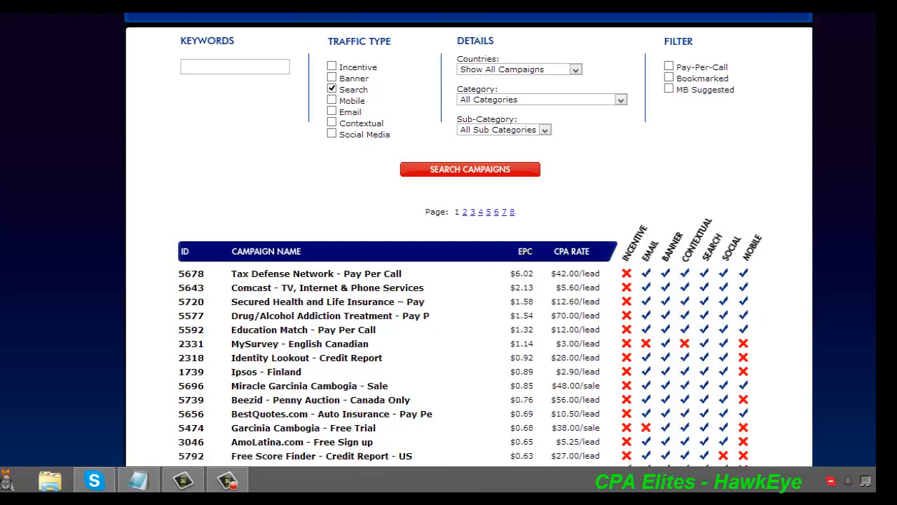
Open the Garcinia Cambogia - Free Trial campaign from the EPC-sorted list and examine its name and details
scroll(468, 281, down, 3)
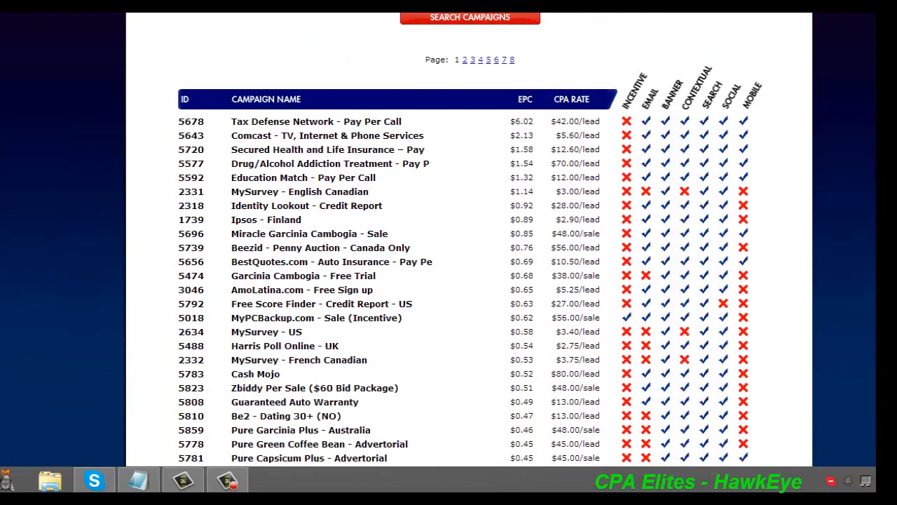
scroll(468, 280, down, 1)
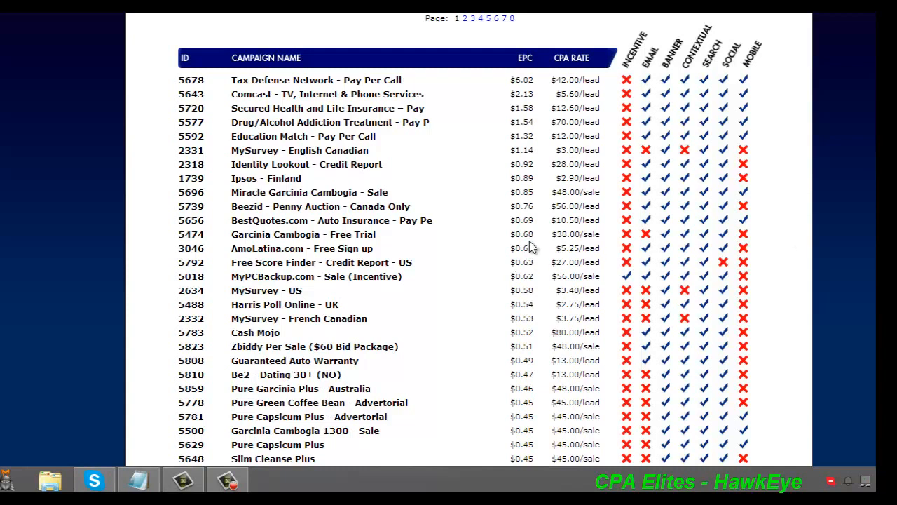
drag(550, 240, 533, 233)
click(287, 238)
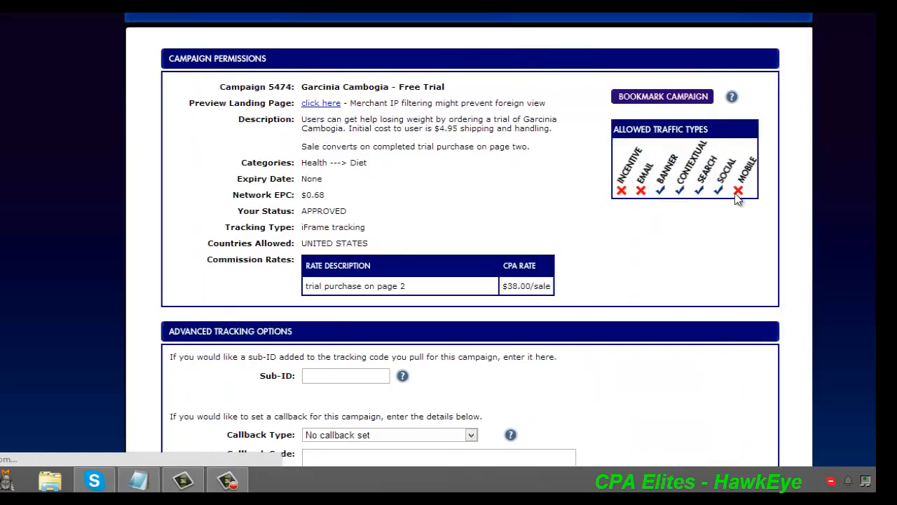
drag(301, 87, 452, 89)
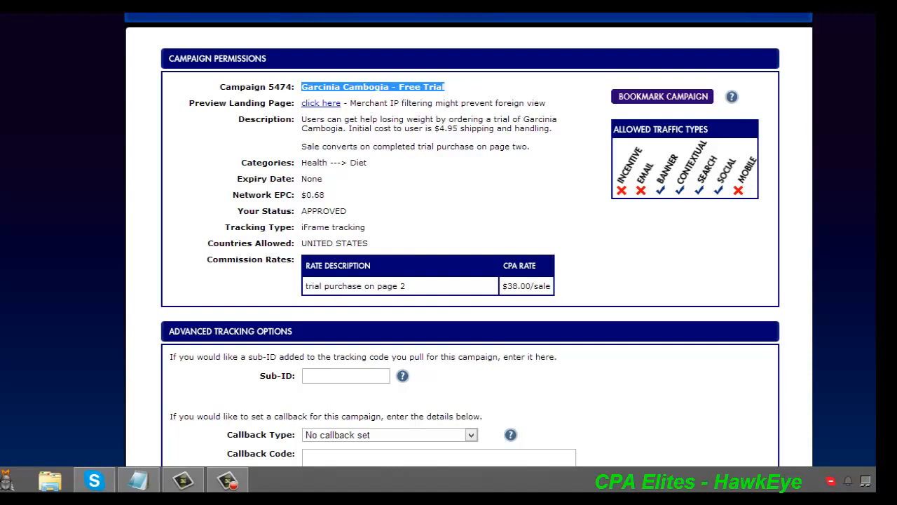
click(814, 131)
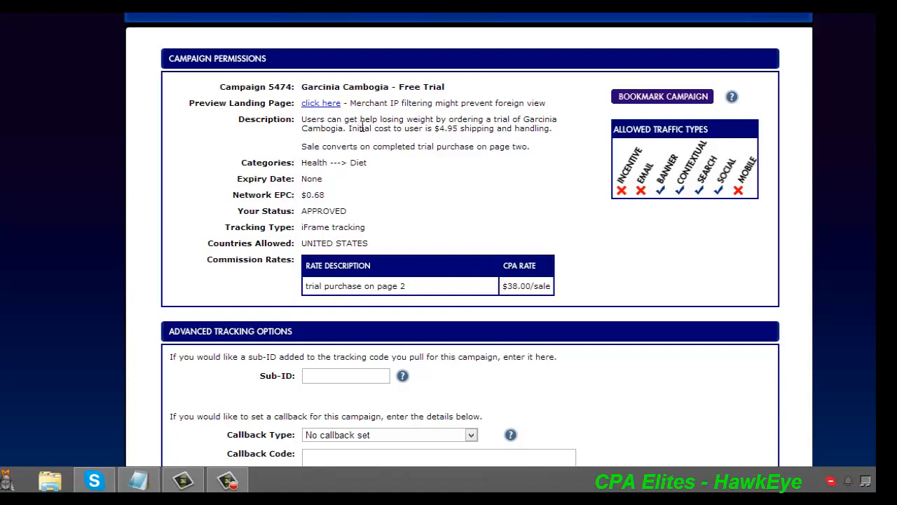
drag(449, 87, 300, 87)
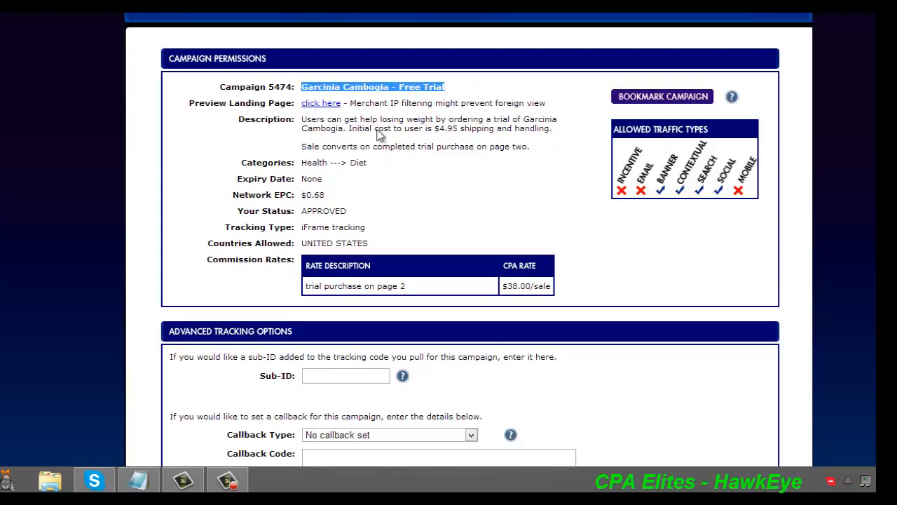
Return to the campaign list and find the text "credit" on the page
key(alt+Left)
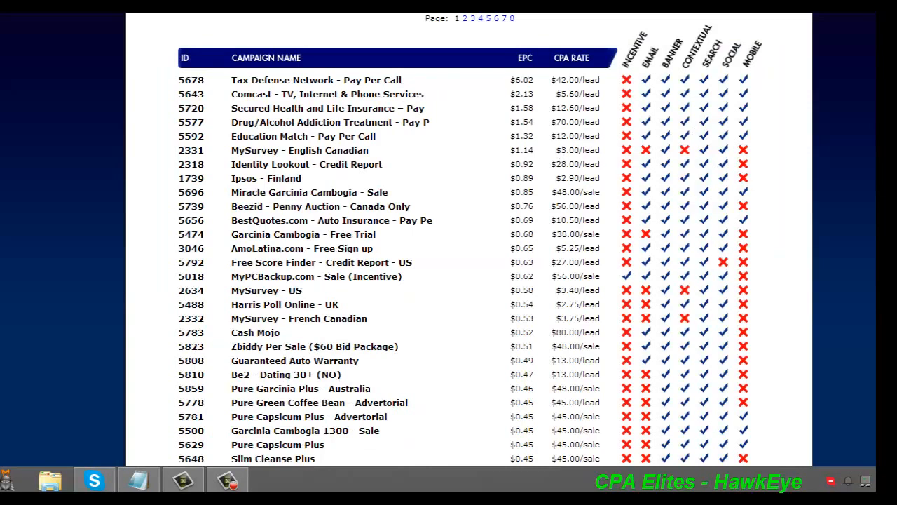
scroll(470, 238, down, 2)
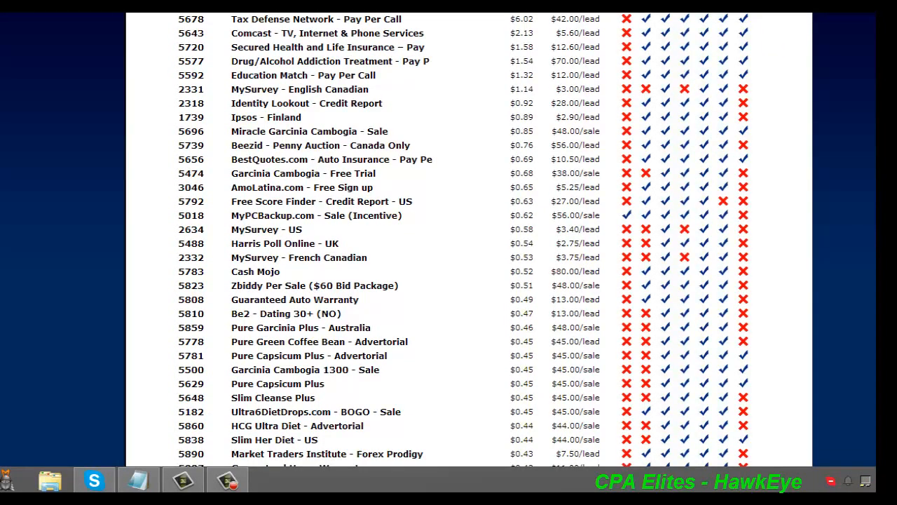
scroll(449, 211, down, 1)
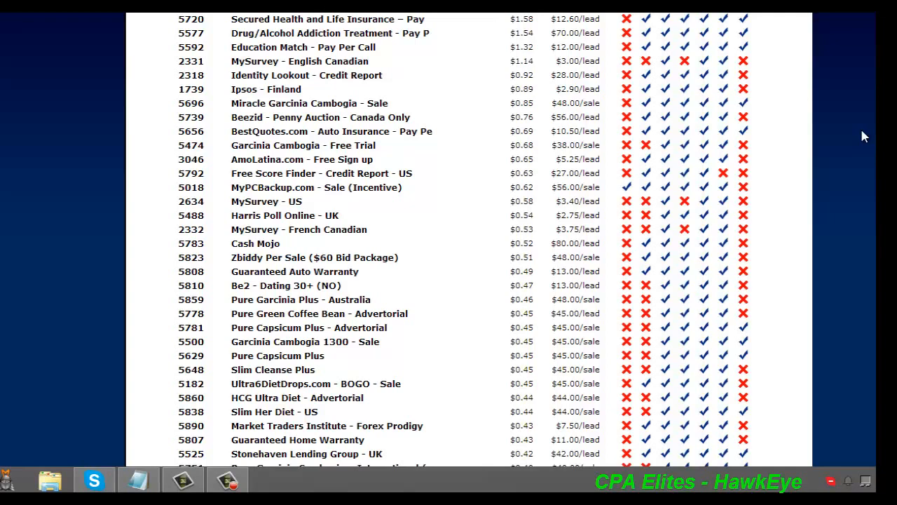
text(credit)
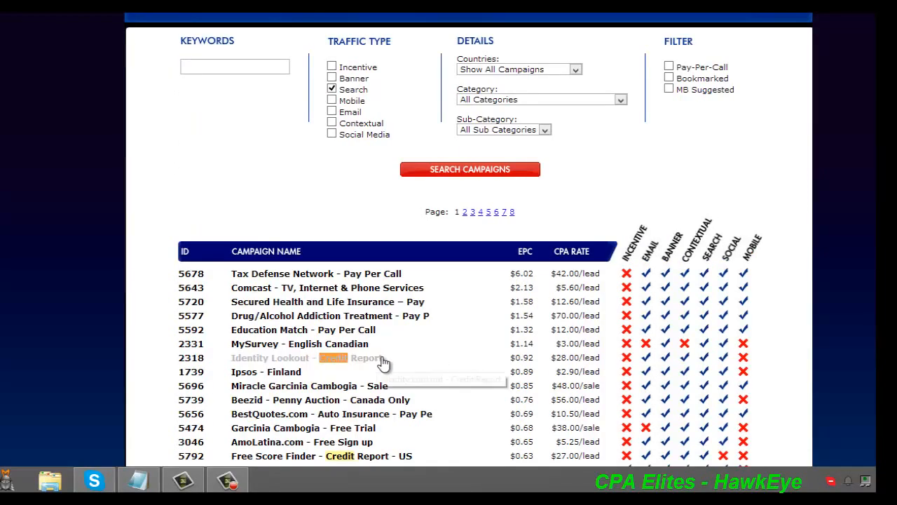
Compare the EPC and CPA rates of the two credit report offers, and open Free Score Finder - Credit Report - US
drag(387, 361, 346, 362)
scroll(372, 230, down, 3)
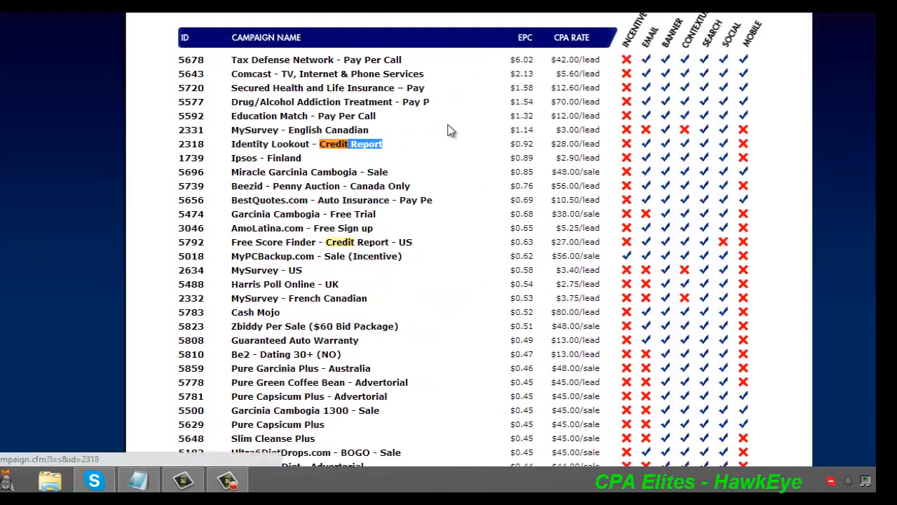
drag(551, 144, 595, 143)
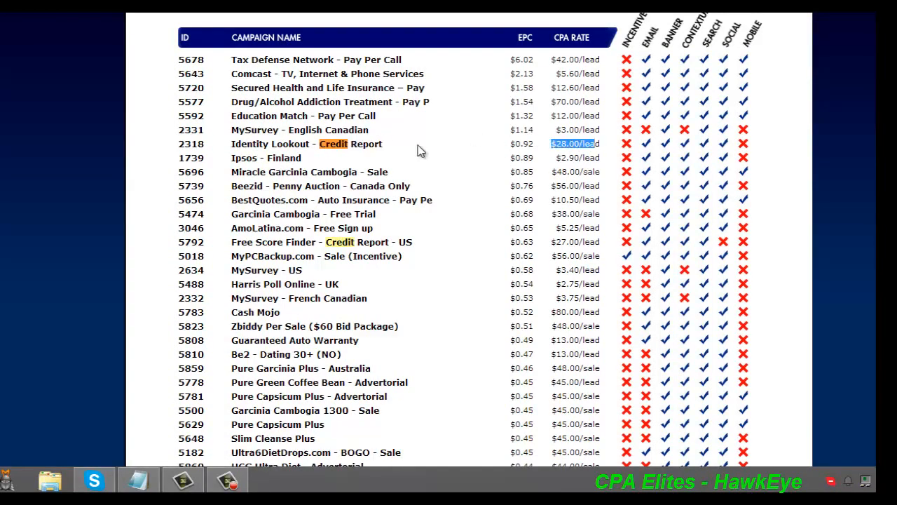
click(403, 241)
drag(413, 242, 374, 242)
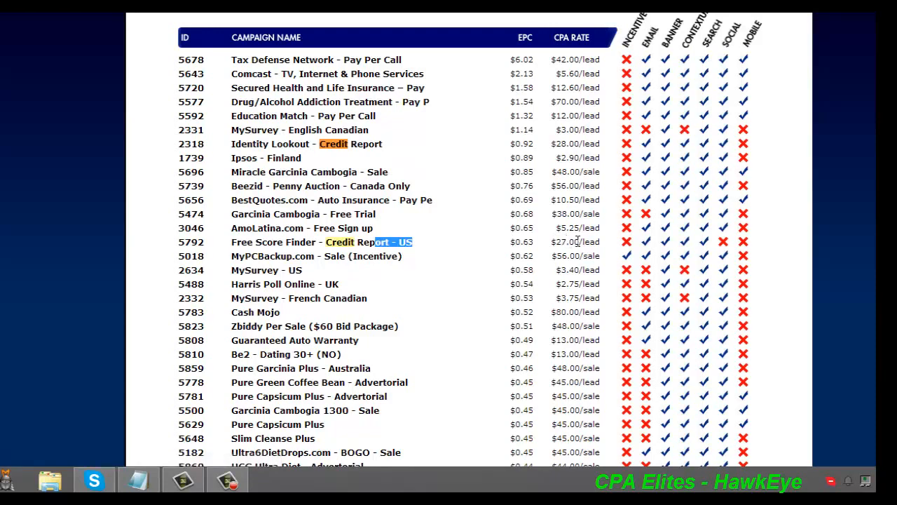
drag(602, 241, 510, 241)
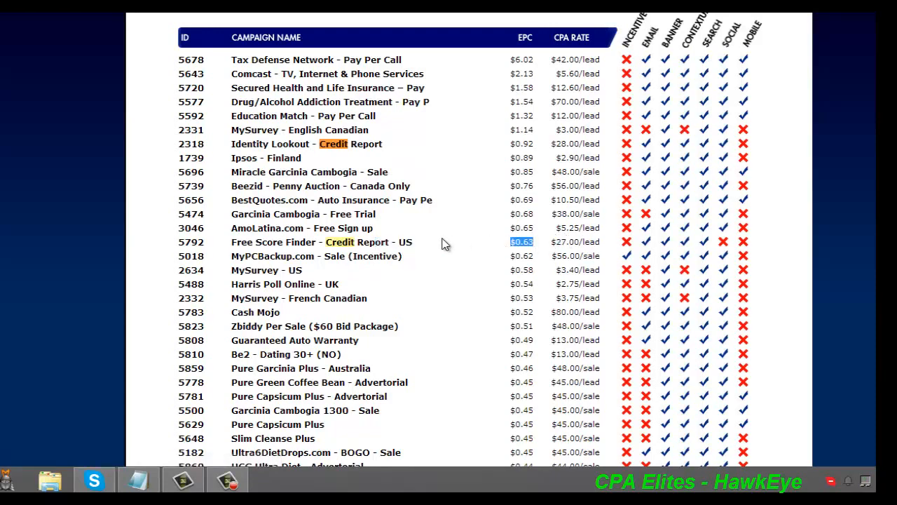
click(368, 244)
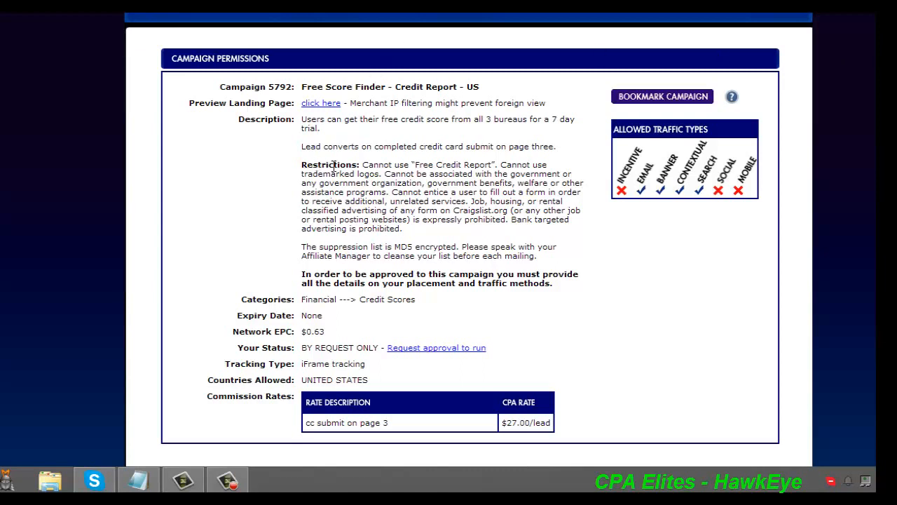
Examine the Free Score Finder campaign's restriction on using "Free Credit Report" and its Credit Scores category
drag(362, 164, 495, 164)
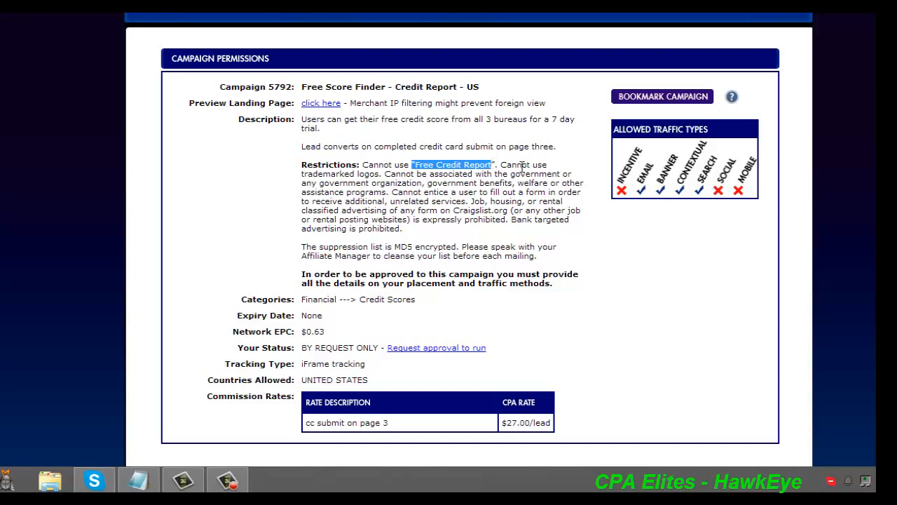
click(506, 168)
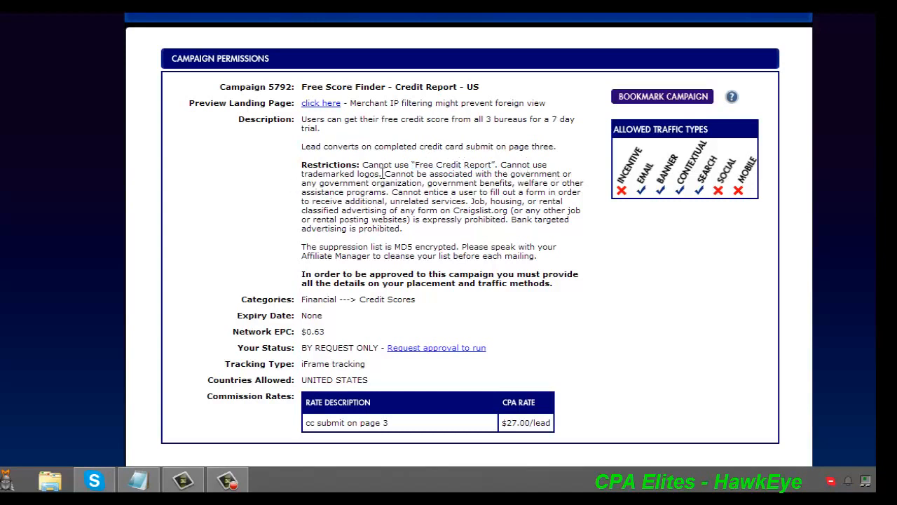
scroll(762, 246, down, 2)
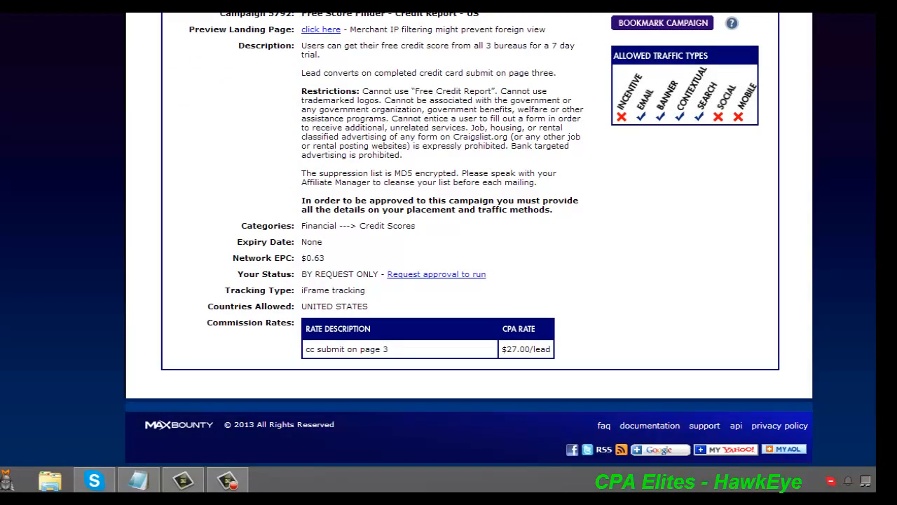
drag(358, 237, 436, 234)
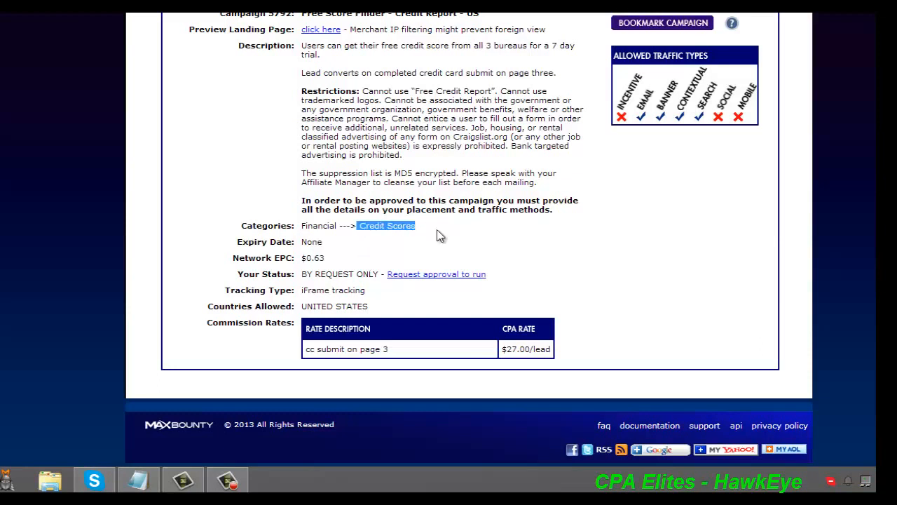
click(438, 236)
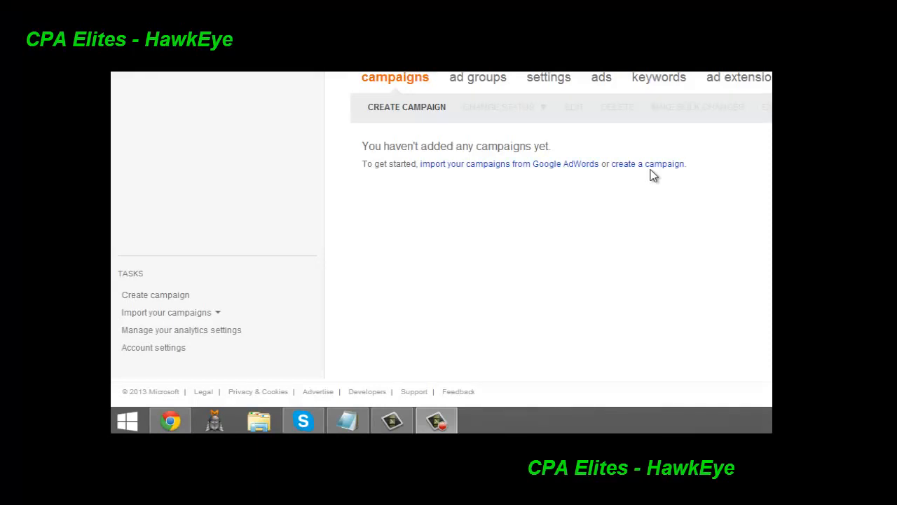
Create a new campaign and name it "pay day loan"
click(168, 297)
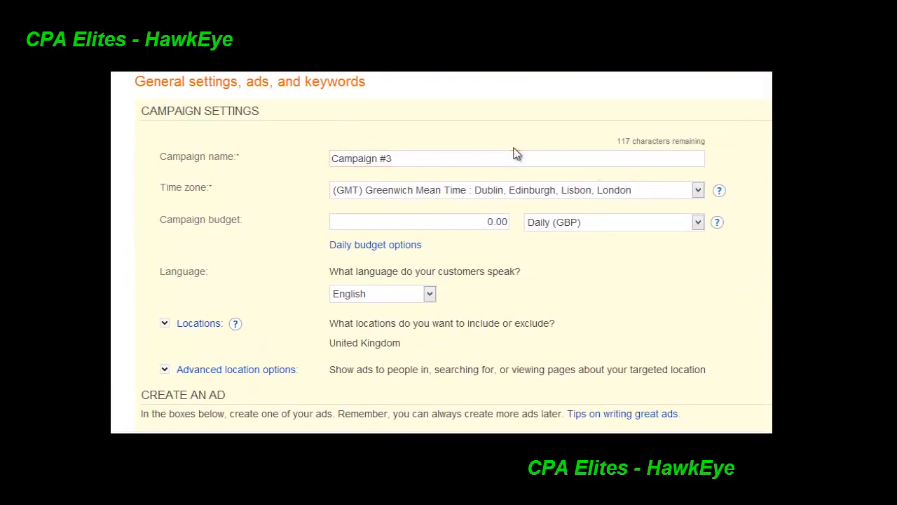
click(450, 161)
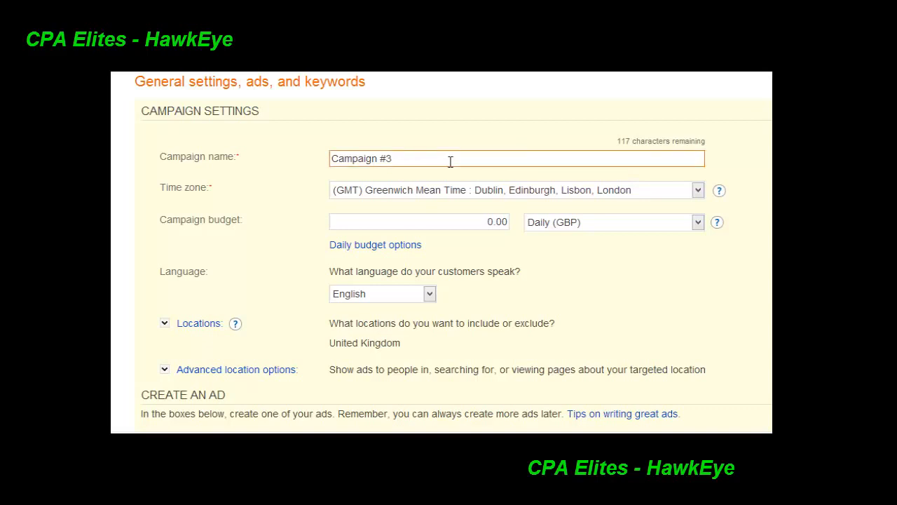
drag(450, 162, 277, 163)
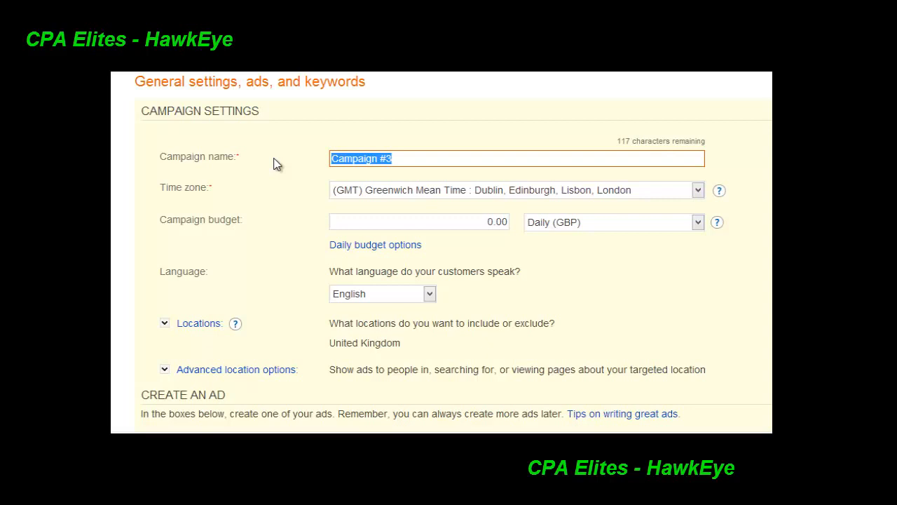
text(c)
key(BackSpace)
text(fr)
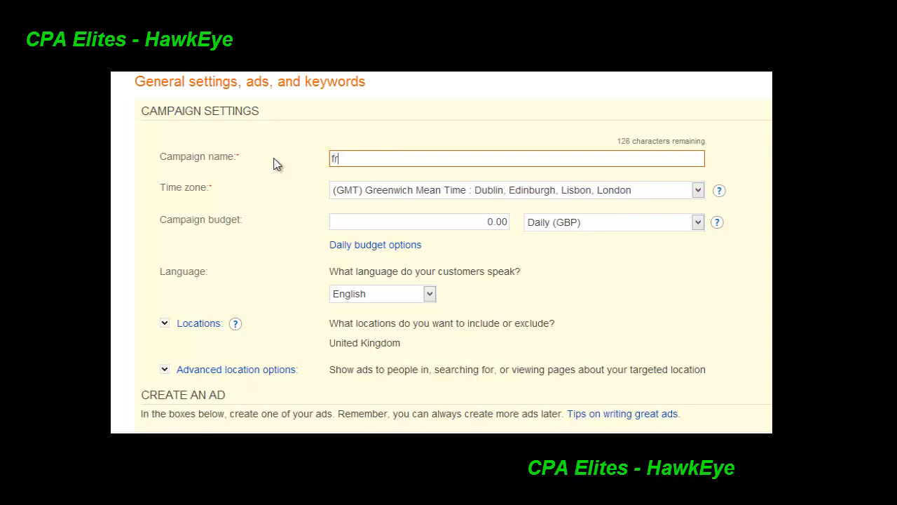
key(BackSpace)
key(BackSpace)
text(payday loan)
click(347, 158)
Set the campaign's daily budget to 15 GBP
drag(154, 193, 225, 194)
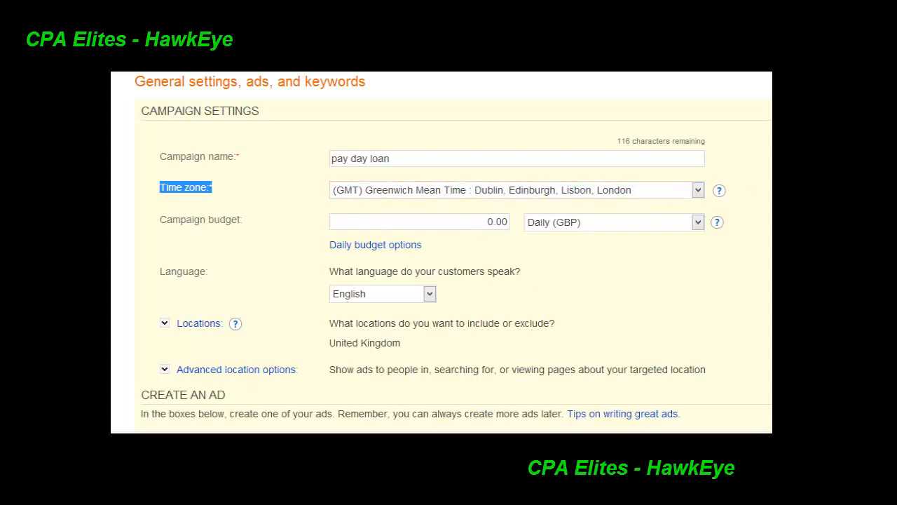
scroll(533, 140, down, 3)
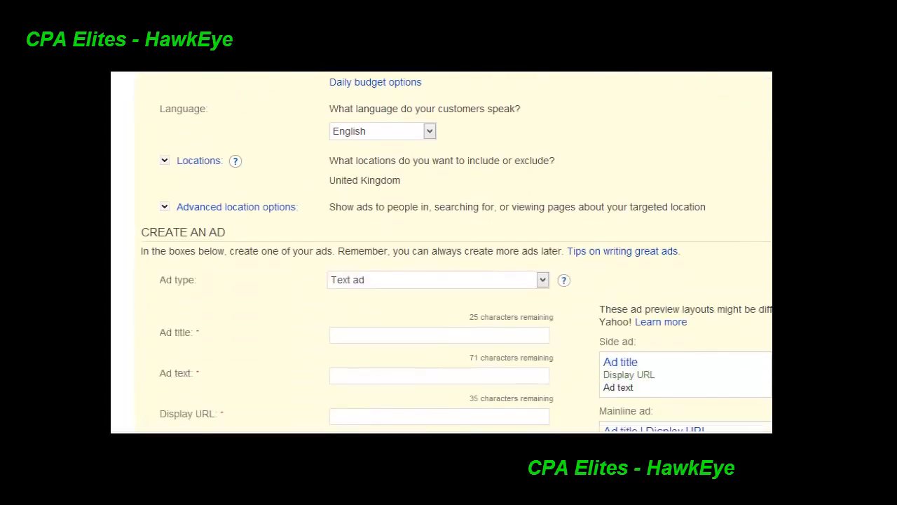
scroll(534, 141, up, 1)
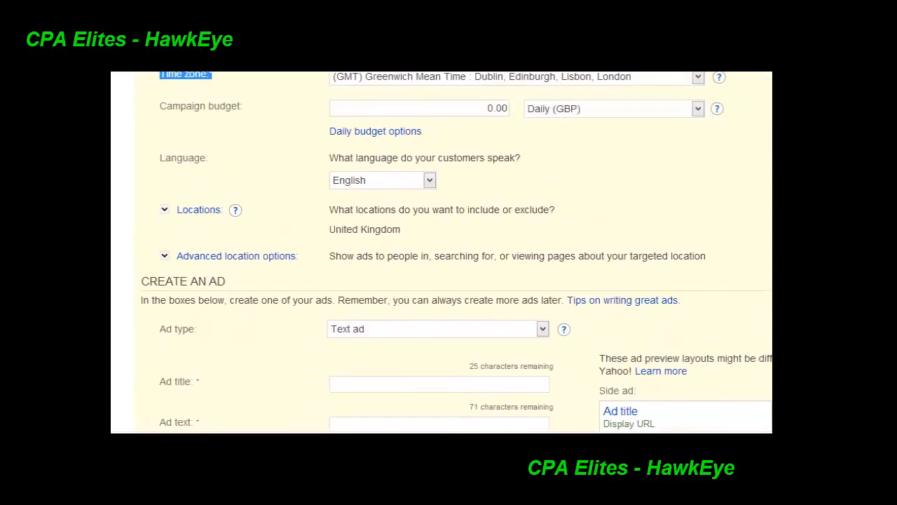
click(482, 107)
drag(512, 107, 471, 106)
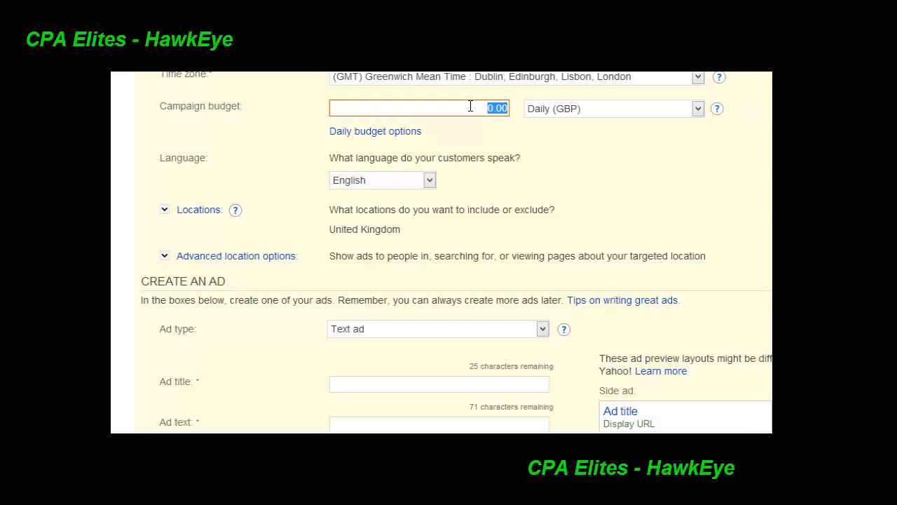
text(15)
click(712, 164)
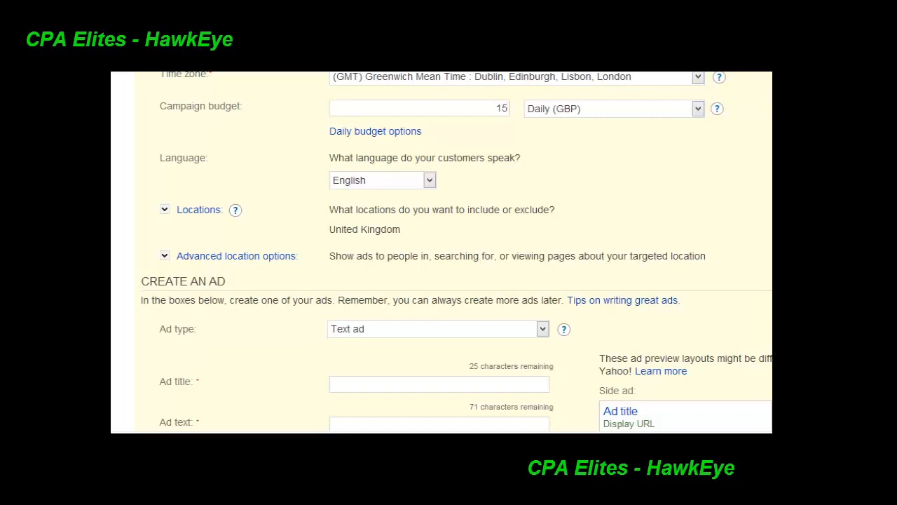
Expand the daily budget options and choose Accelerated spending for the campaign
scroll(456, 253, down, 1)
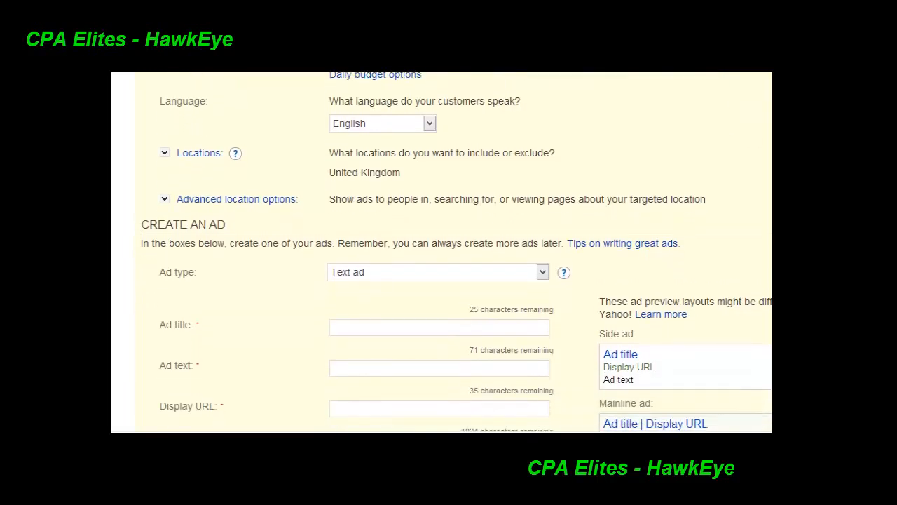
scroll(387, 134, up, 1)
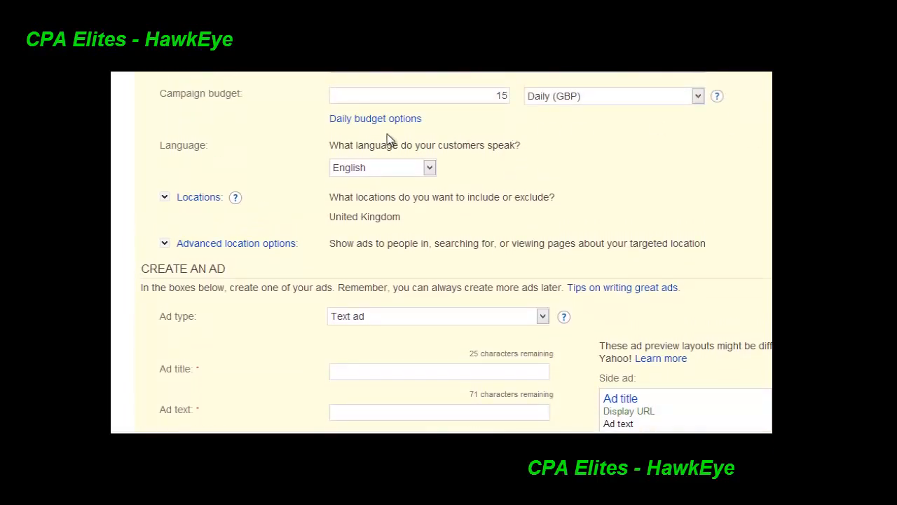
click(397, 119)
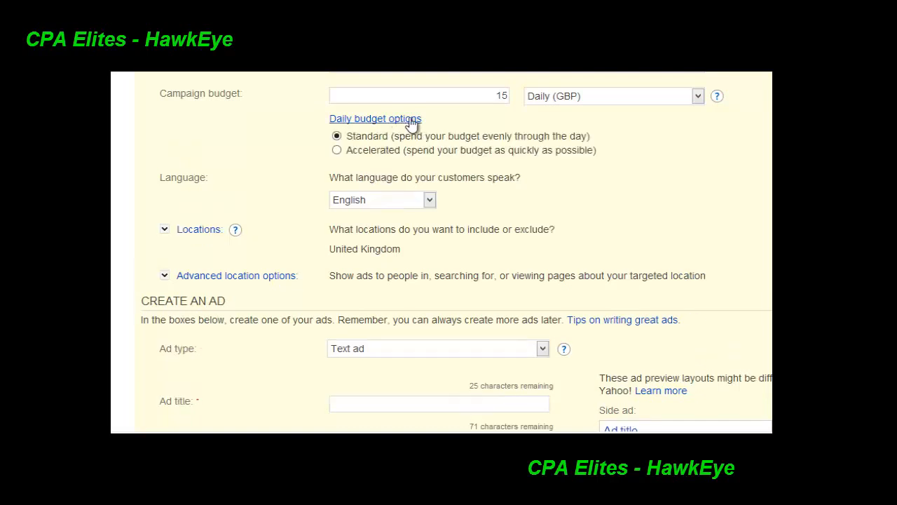
drag(445, 120, 338, 119)
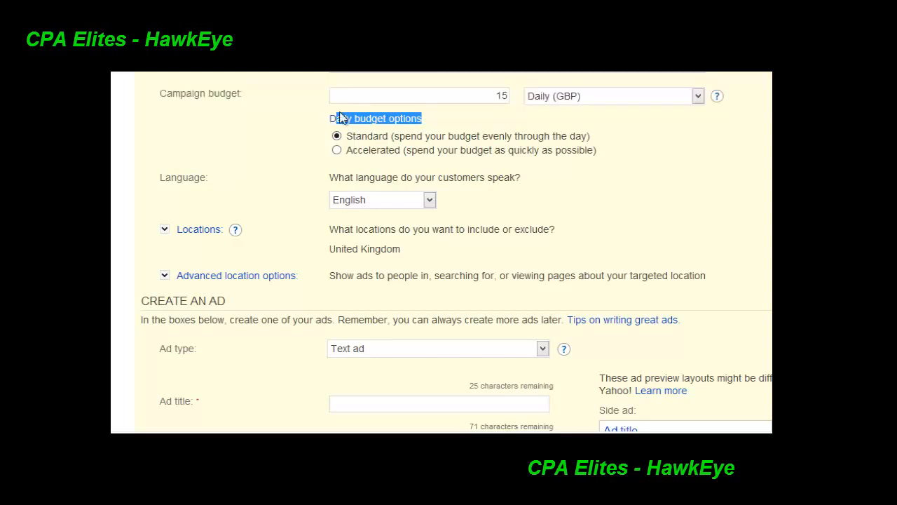
click(338, 151)
click(457, 121)
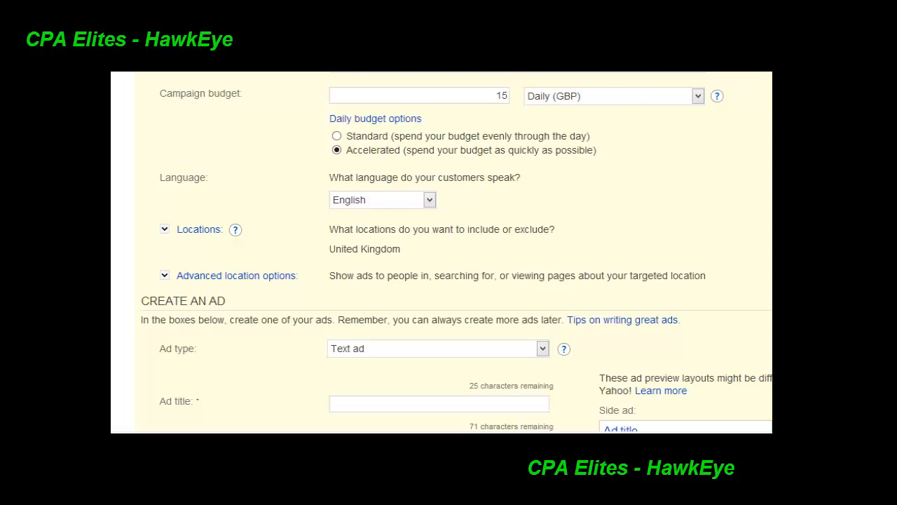
Switch the campaign's locations to selected cities, metro areas, states/provinces, and countries/regions, and search for "united states"
scroll(442, 253, down, 1)
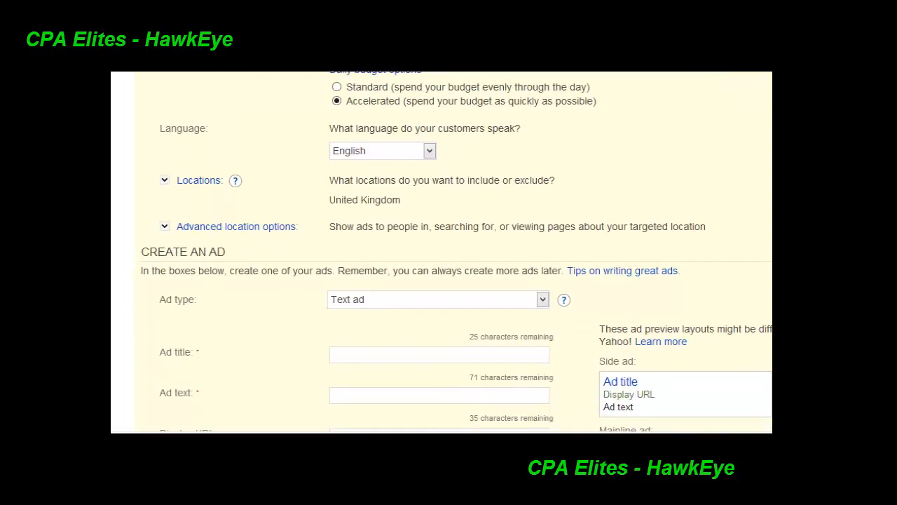
scroll(442, 252, down, 2)
scroll(442, 253, up, 1)
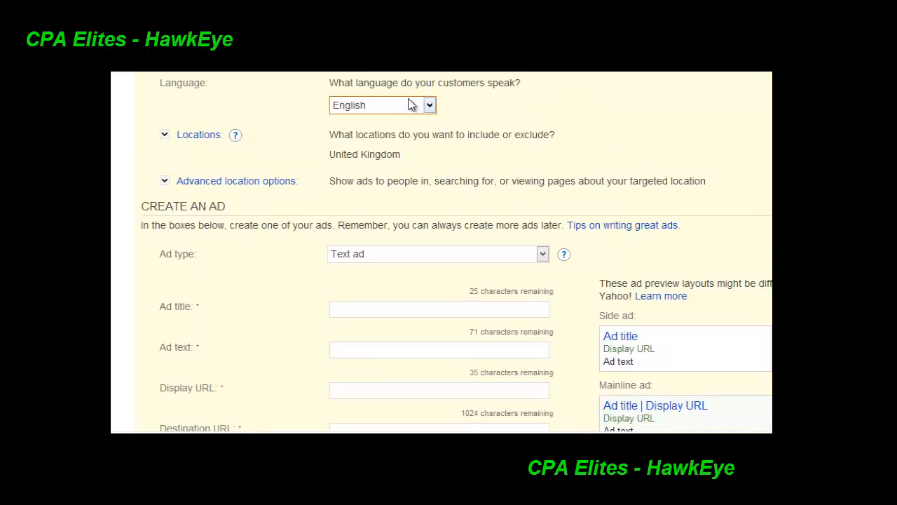
scroll(441, 252, down, 1)
scroll(441, 252, down, 1)
scroll(441, 252, up, 1)
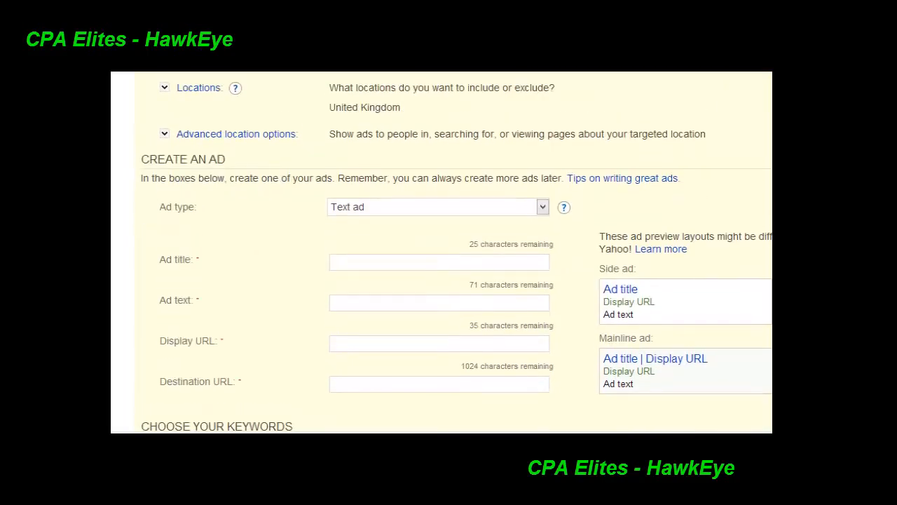
click(199, 89)
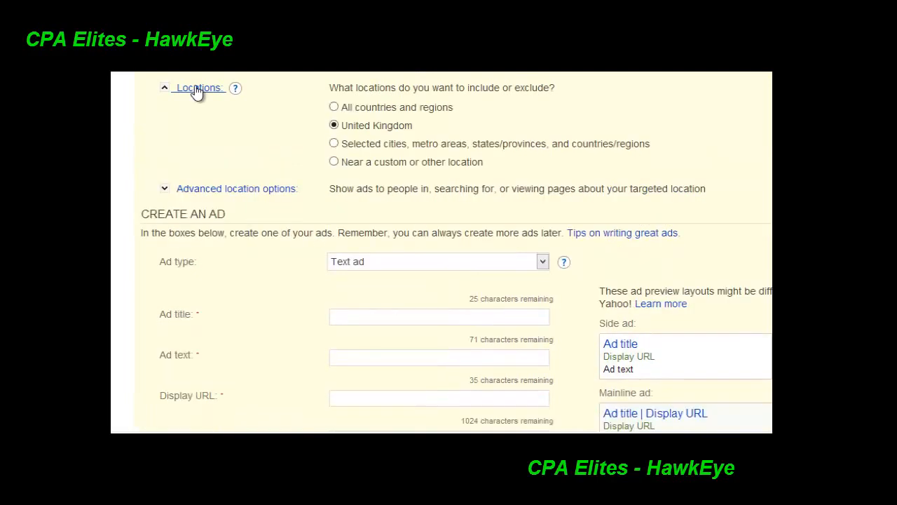
click(334, 144)
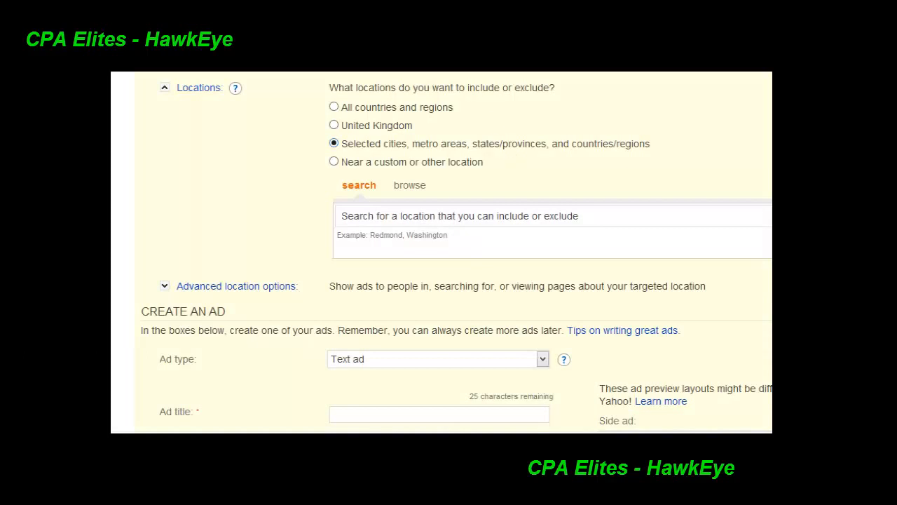
click(390, 218)
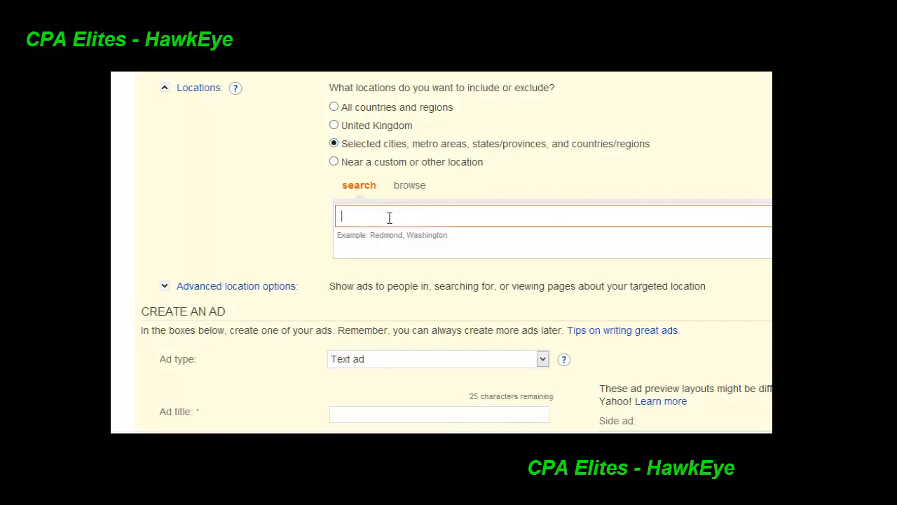
text(united states)
Browse the country list and include the United States as a targeted location
click(402, 184)
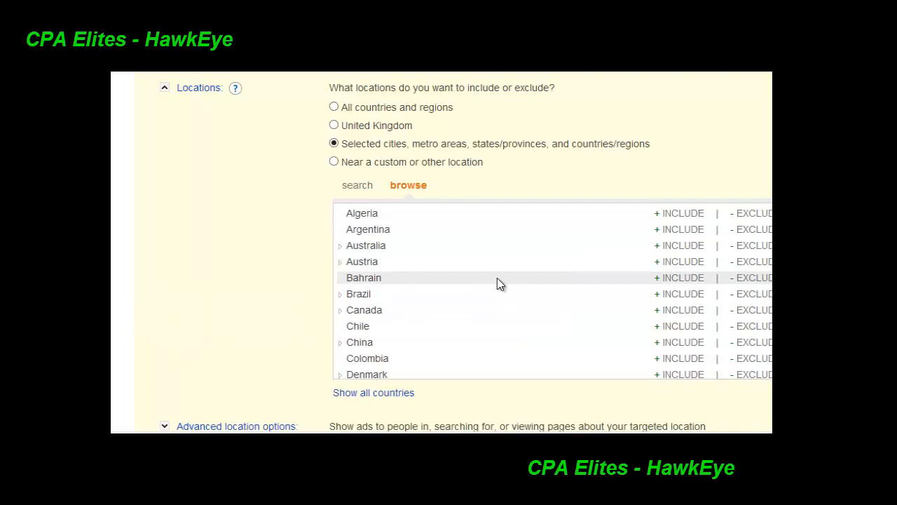
scroll(400, 339, down, 10)
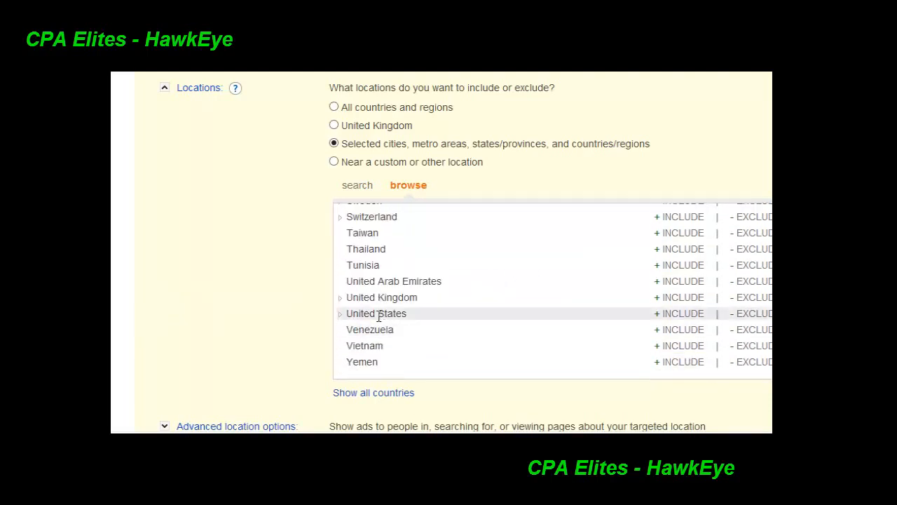
click(341, 314)
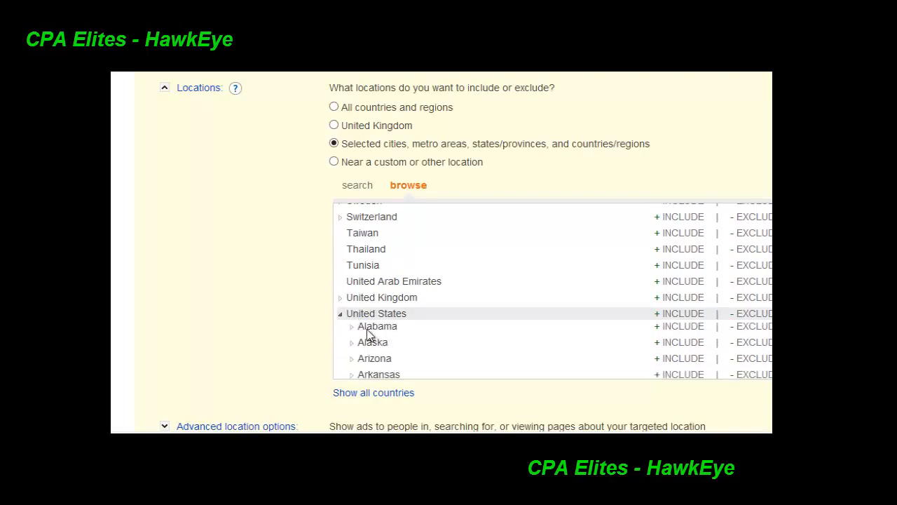
click(341, 315)
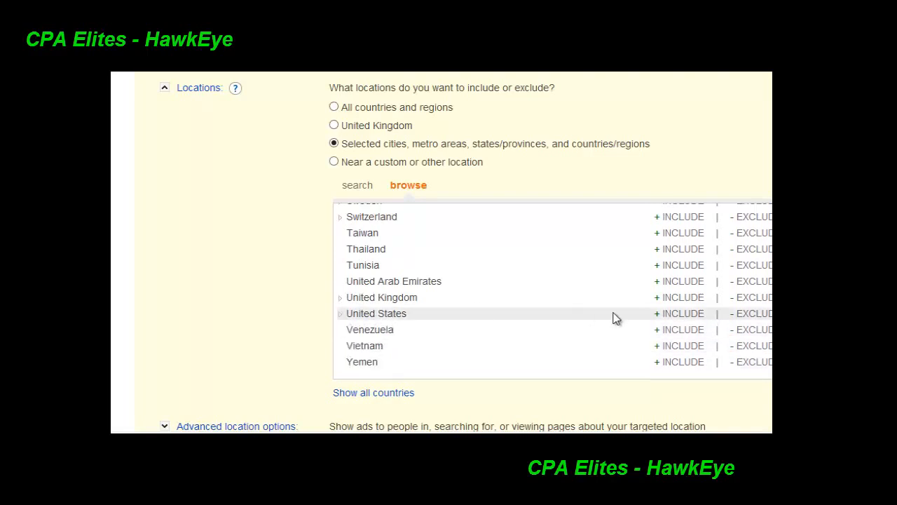
click(682, 314)
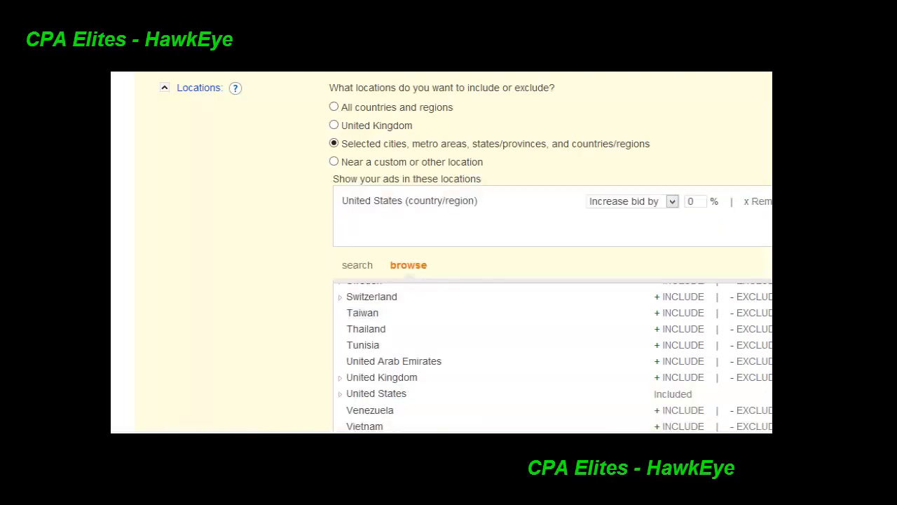
drag(487, 204, 330, 208)
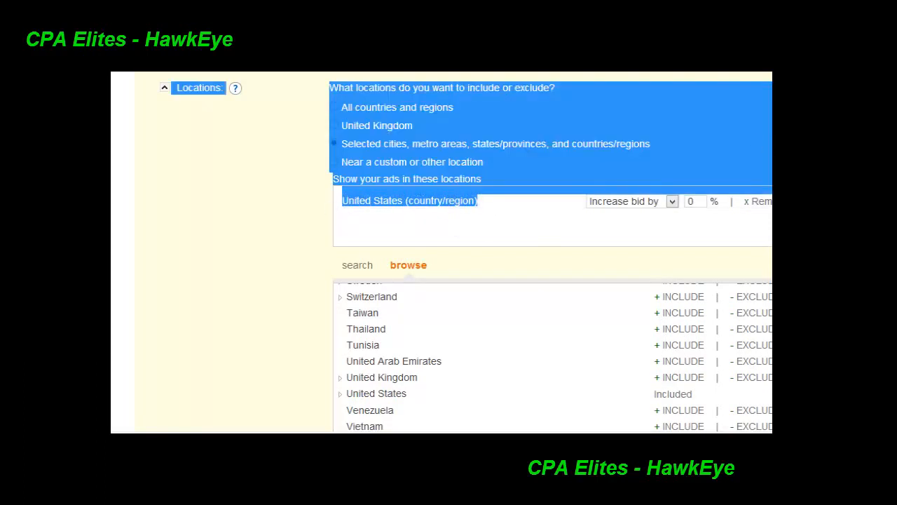
Set the advanced location option to show ads only to people in the targeted location, and check its help text
scroll(442, 252, down, 3)
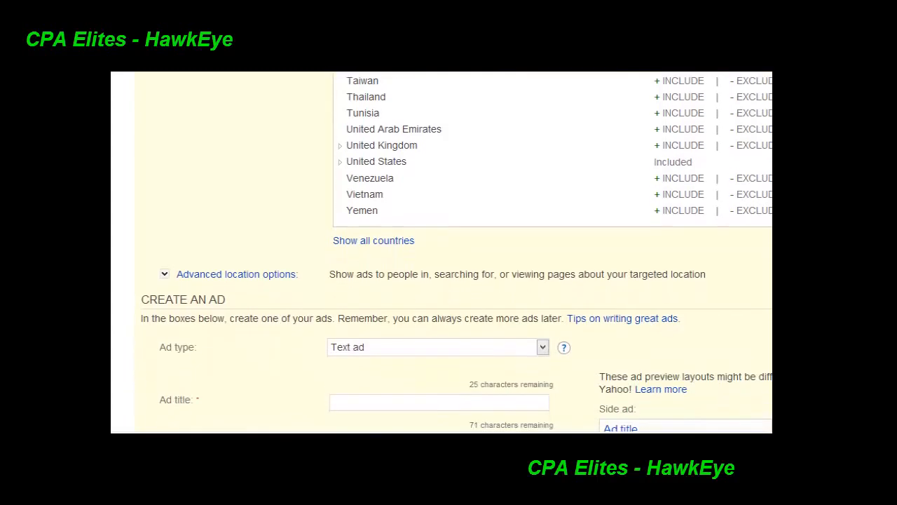
scroll(442, 252, down, 3)
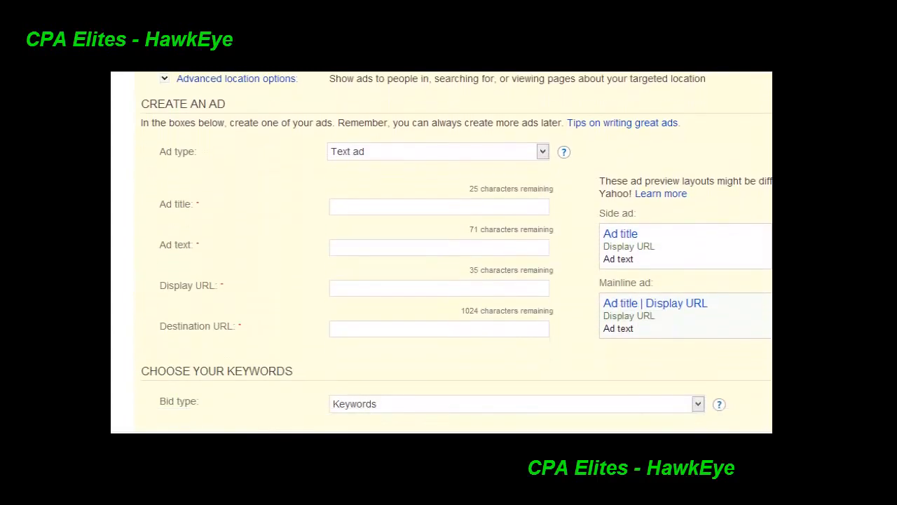
scroll(442, 252, up, 1)
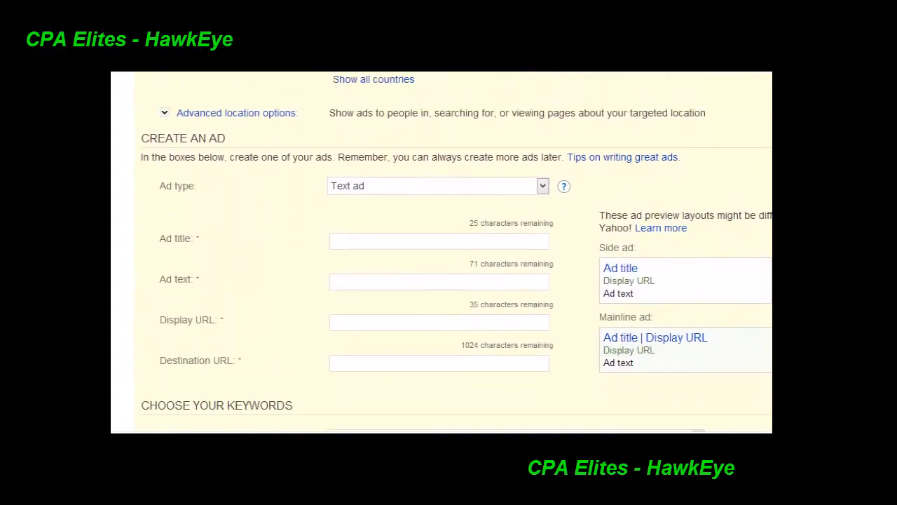
click(234, 117)
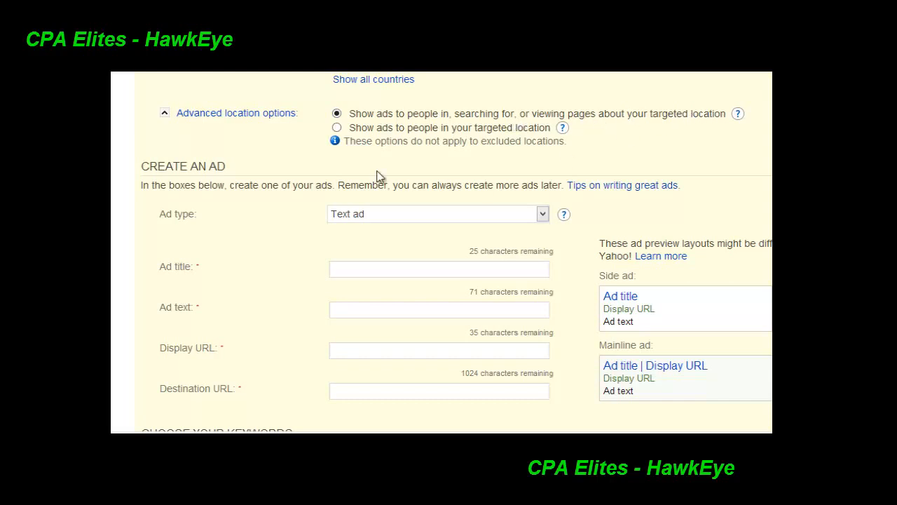
click(337, 127)
click(563, 128)
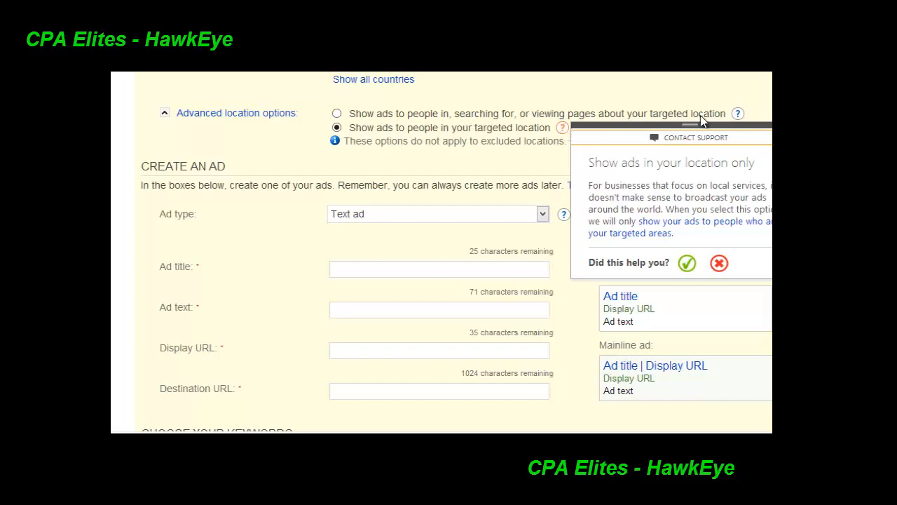
click(801, 125)
Fill the ad title with 25 filler letters to test the length limit and its look in the ad preview
scroll(455, 253, down, 1)
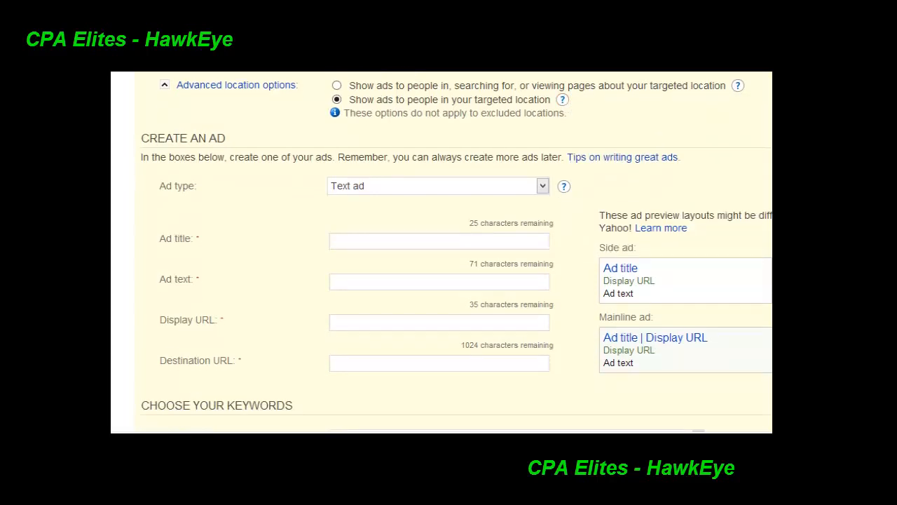
scroll(456, 253, down, 2)
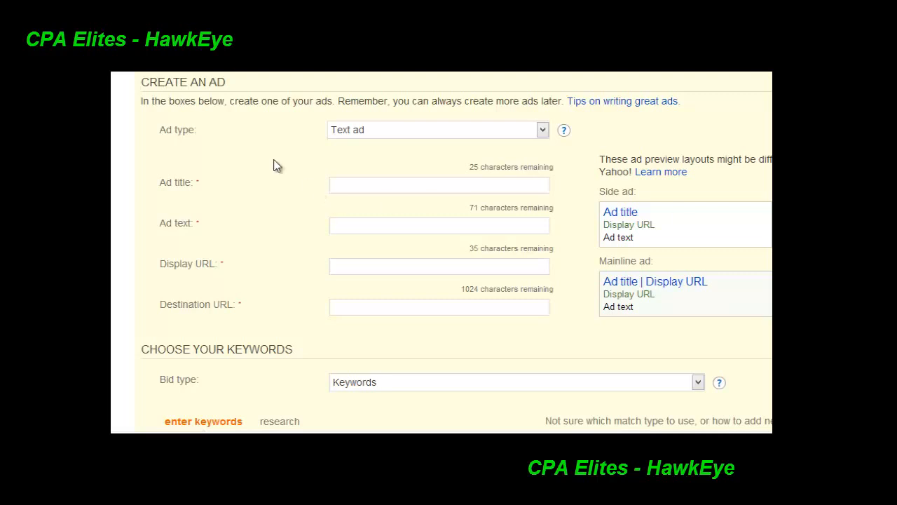
click(423, 184)
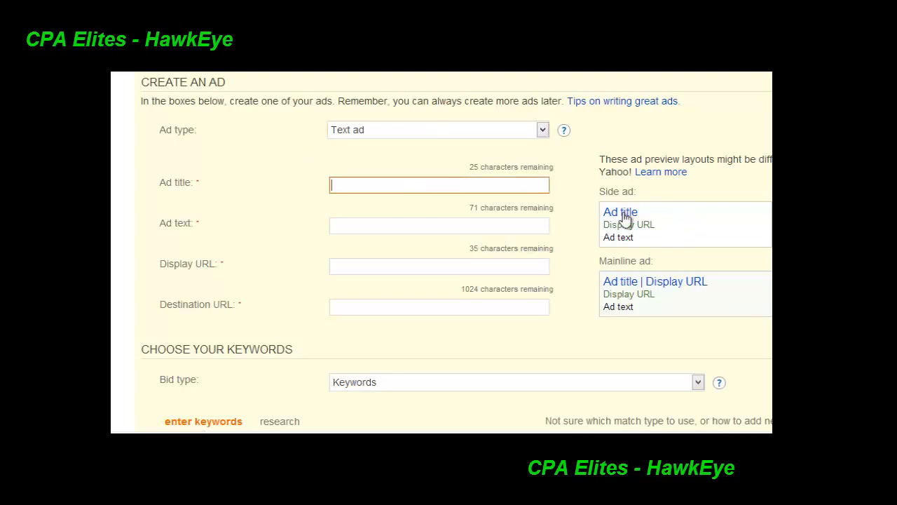
text(ggggggggggggggggggggggggg)
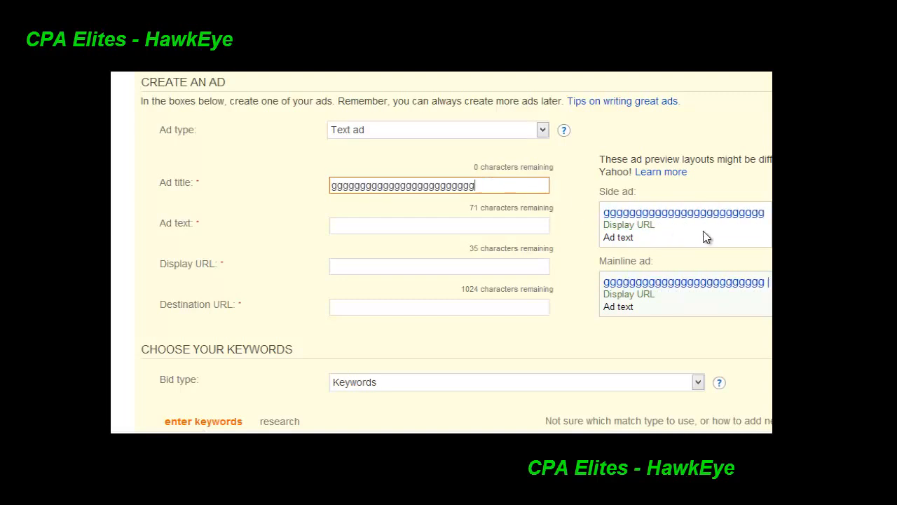
drag(479, 187, 257, 166)
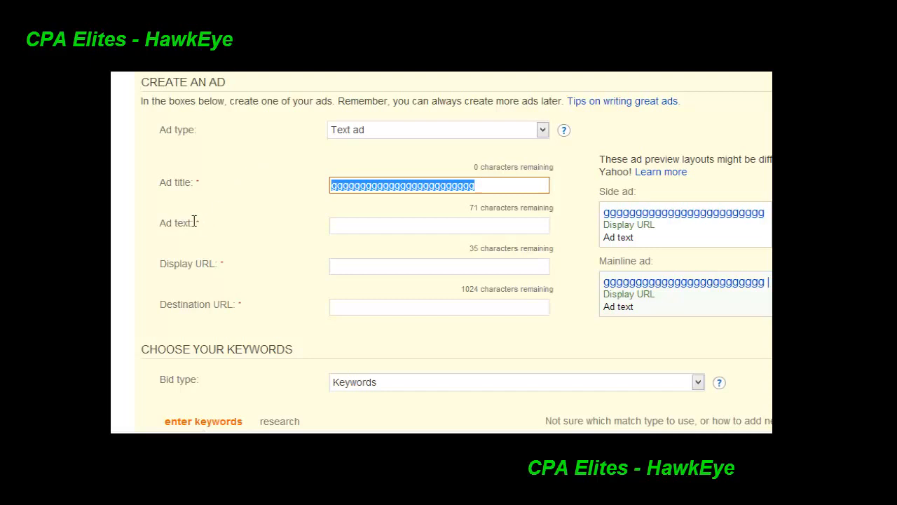
drag(195, 222, 160, 222)
click(355, 190)
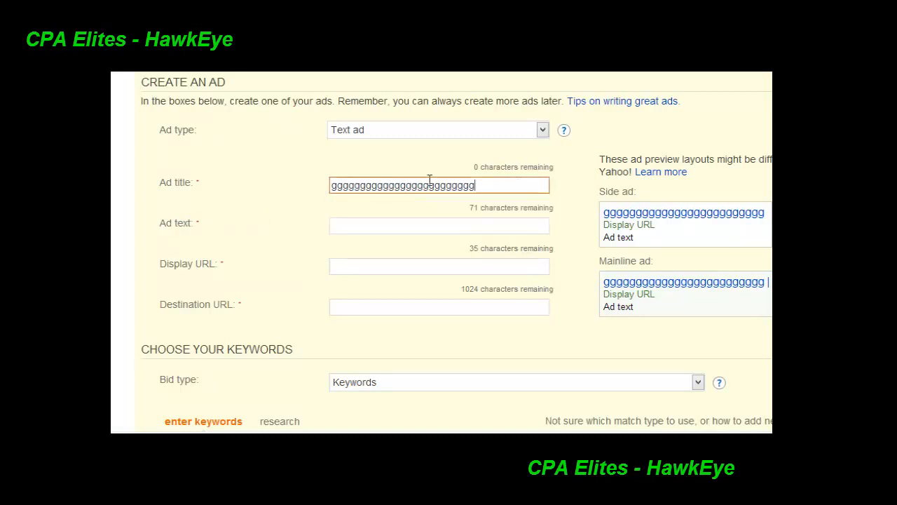
drag(477, 186, 312, 188)
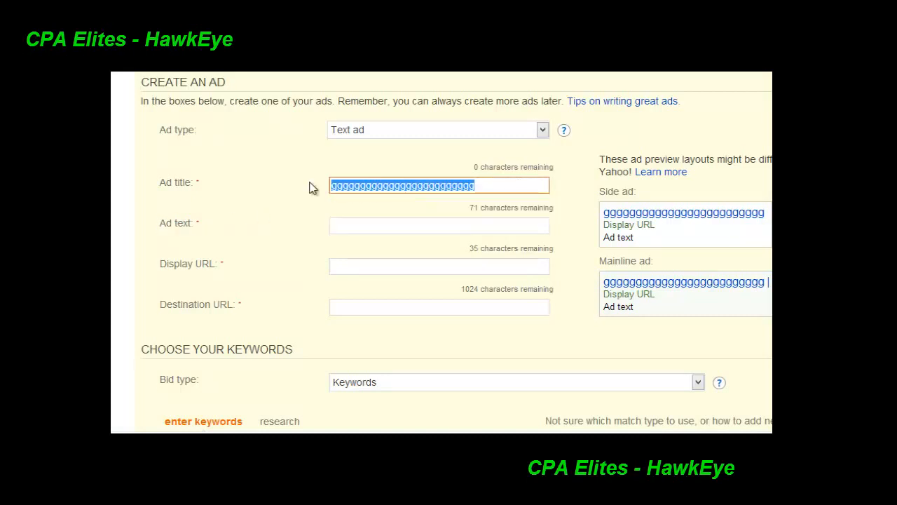
click(363, 225)
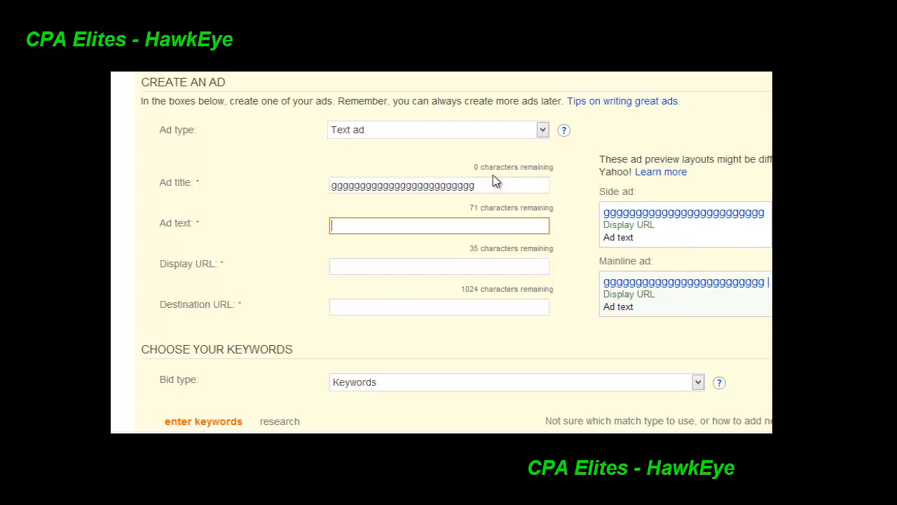
Replace the filler ad title with "See Your Credit Report"
drag(482, 184, 263, 173)
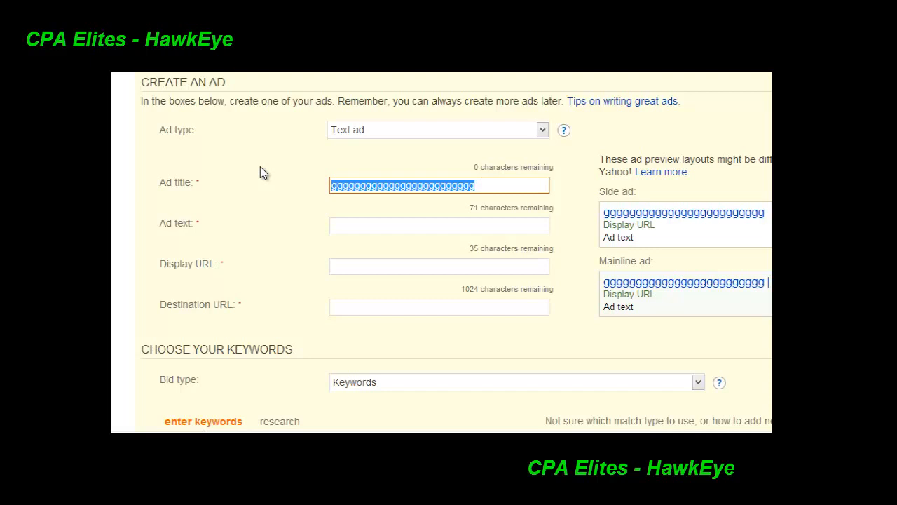
text(Cre)
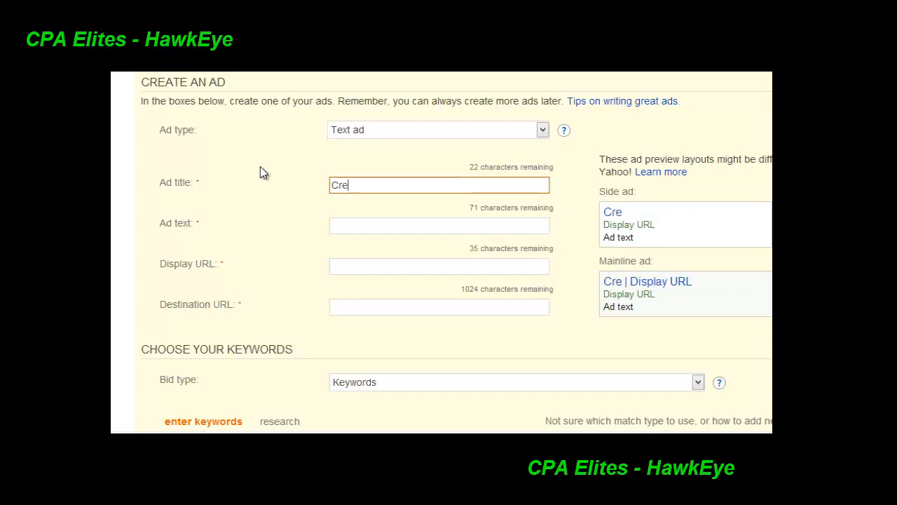
text(dit Re)
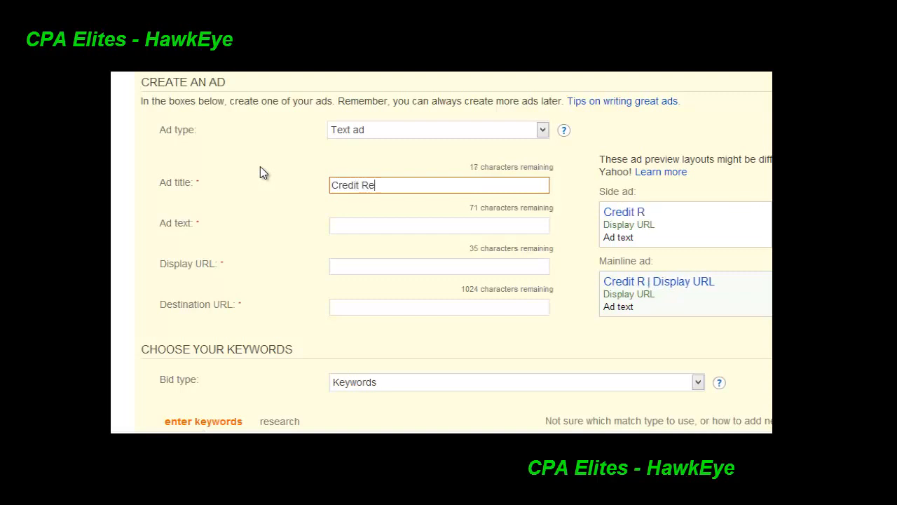
text(port)
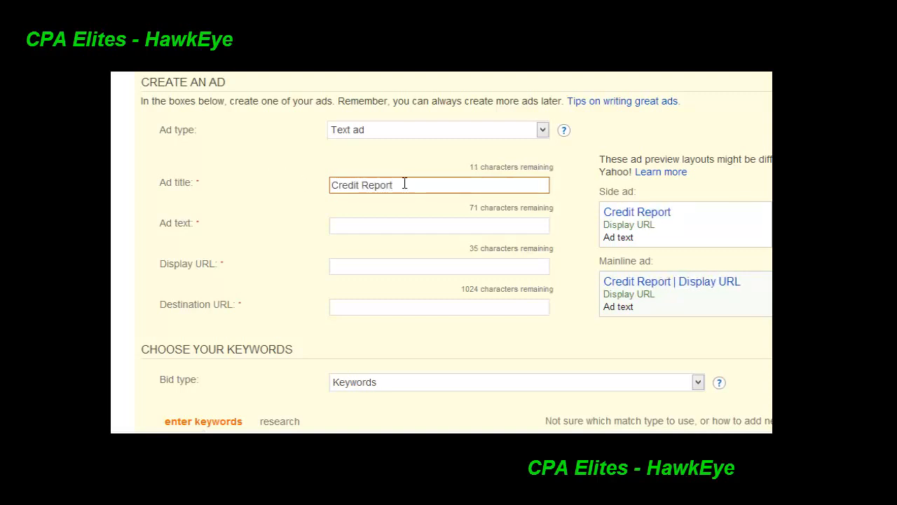
text(S)
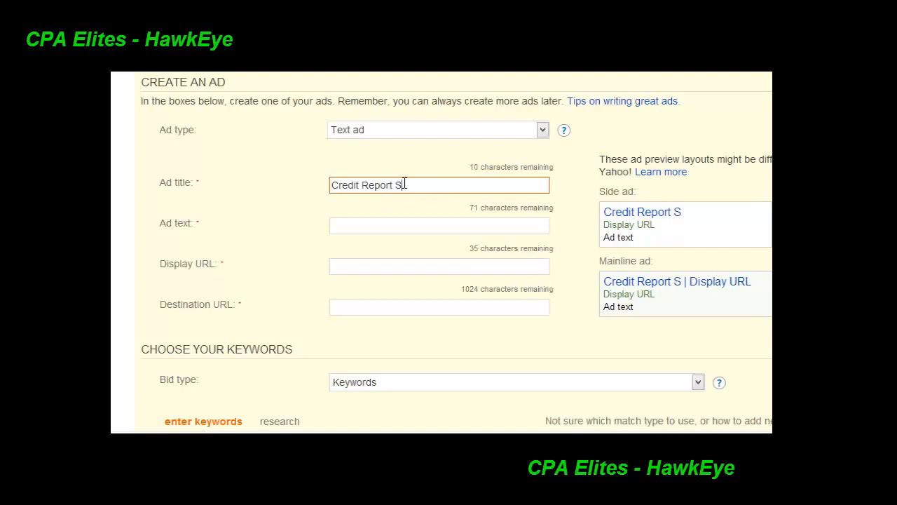
key(BackSpace)
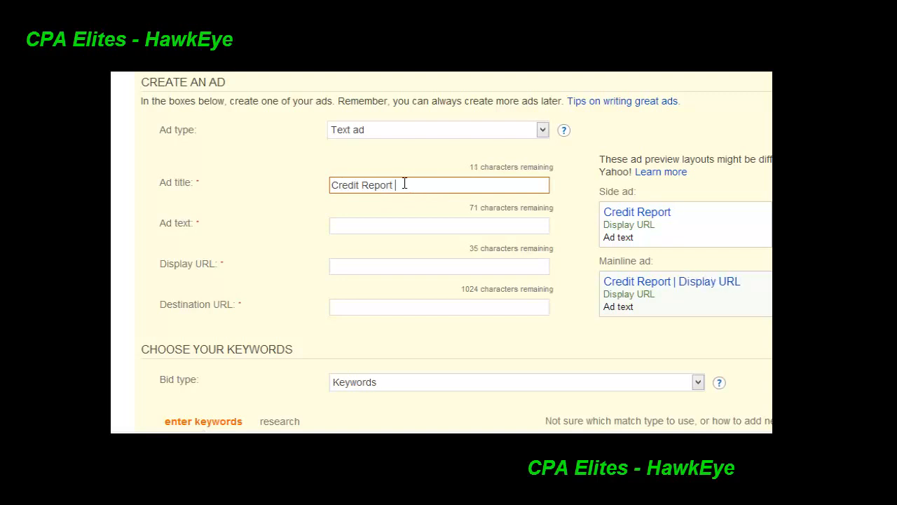
click(332, 184)
text(See Your)
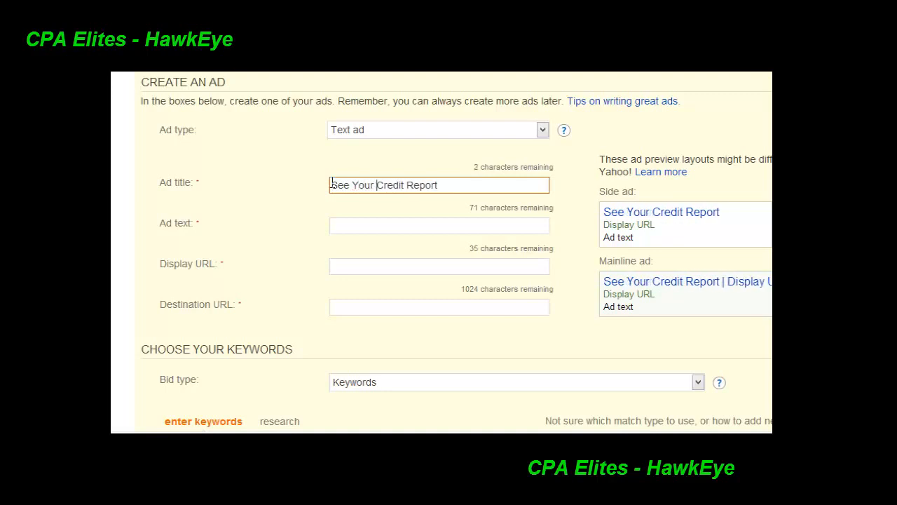
click(462, 185)
text(No)
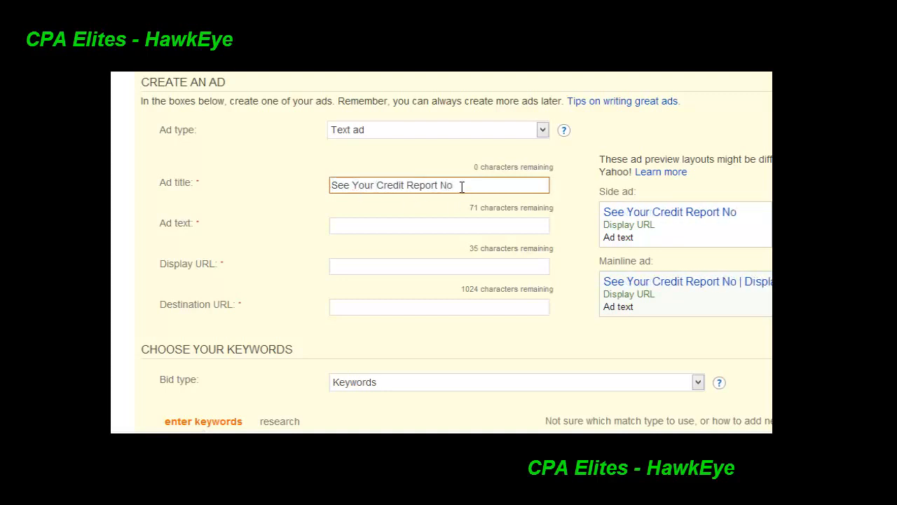
key(BackSpace)
key(BackSpace)
click(404, 222)
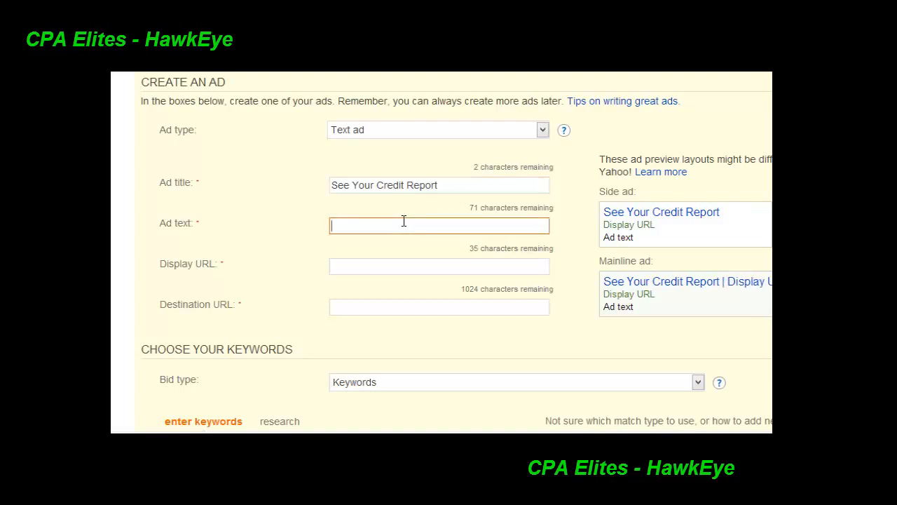
click(335, 185)
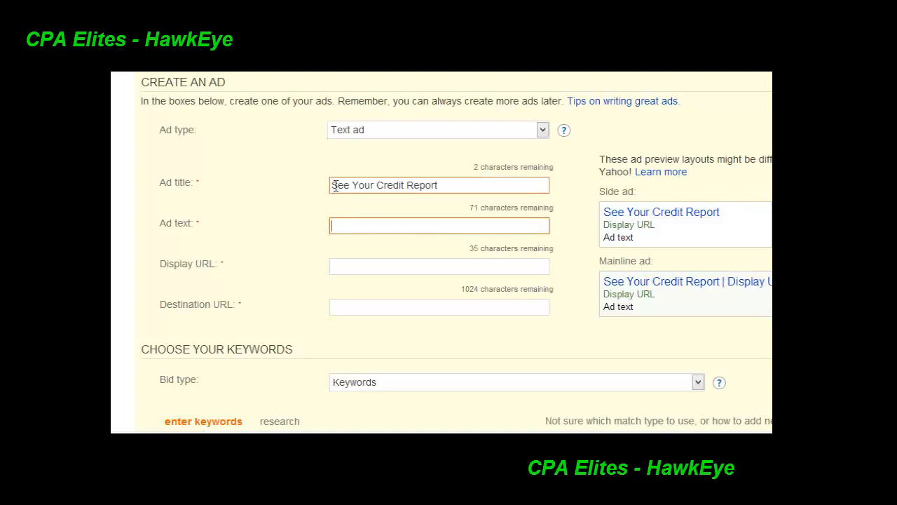
double_click(335, 185)
Enter the ad text "Free credit report no strings attached, see your over all credit score."
click(407, 222)
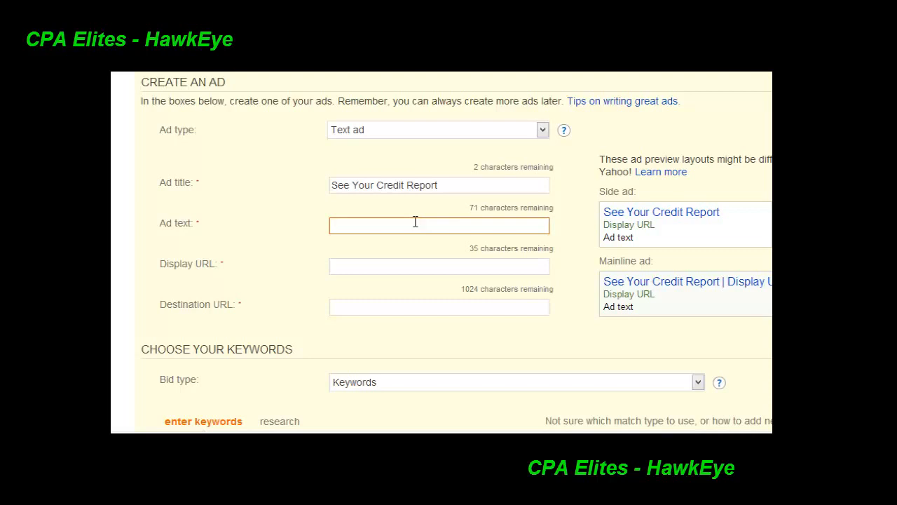
text(Free ce)
key(BackSpace)
text(redit report)
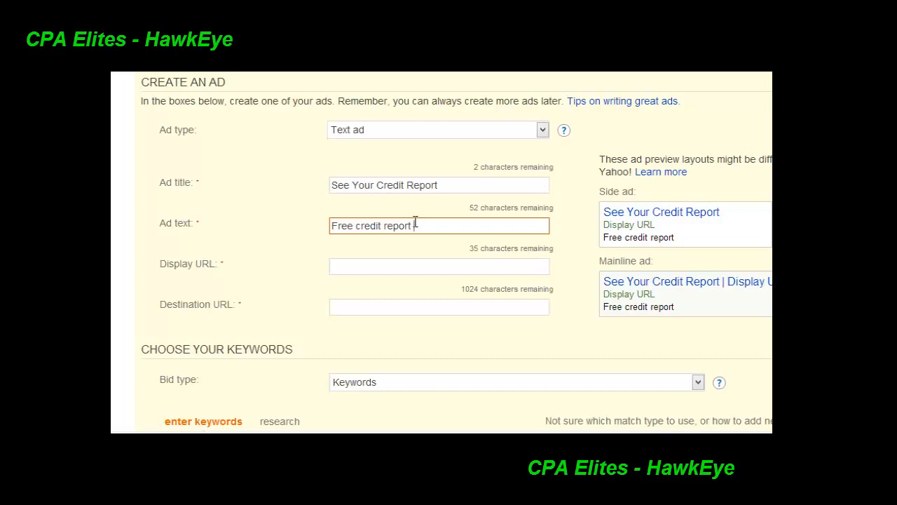
text( no strings at)
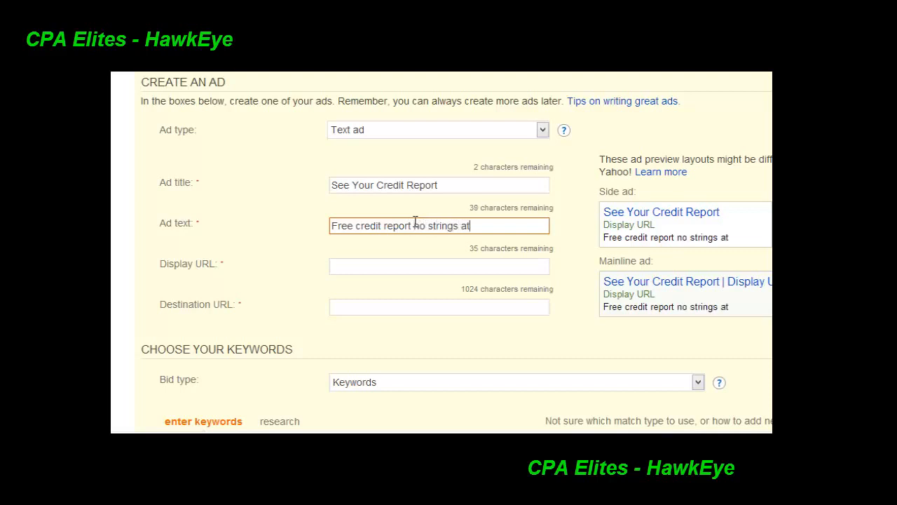
text(tached, )
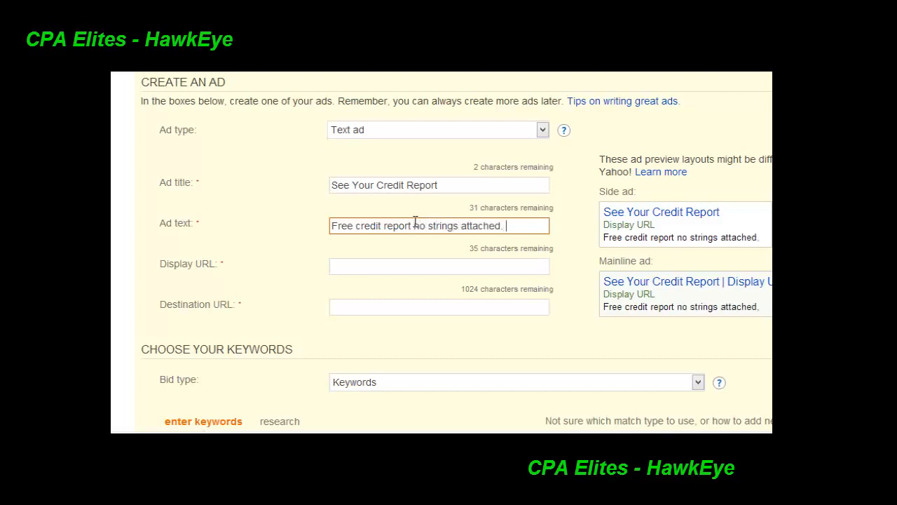
text(see your over)
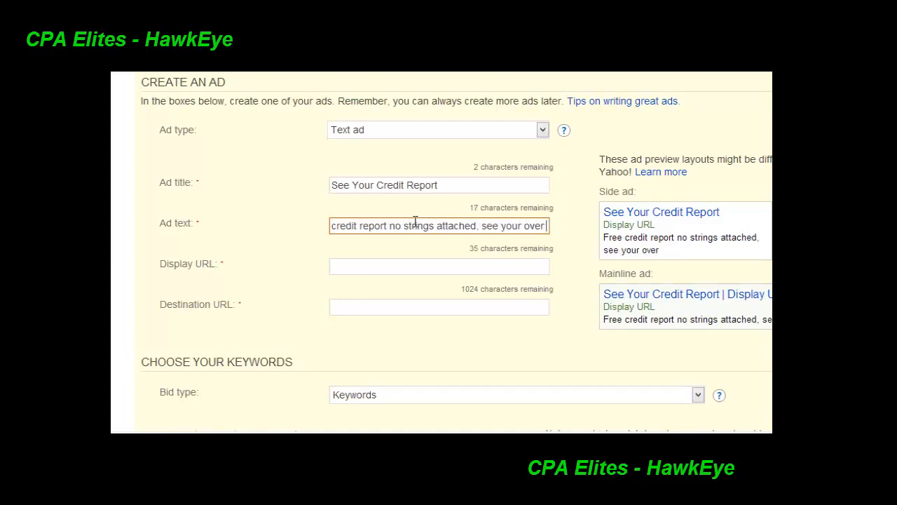
text( all credit score)
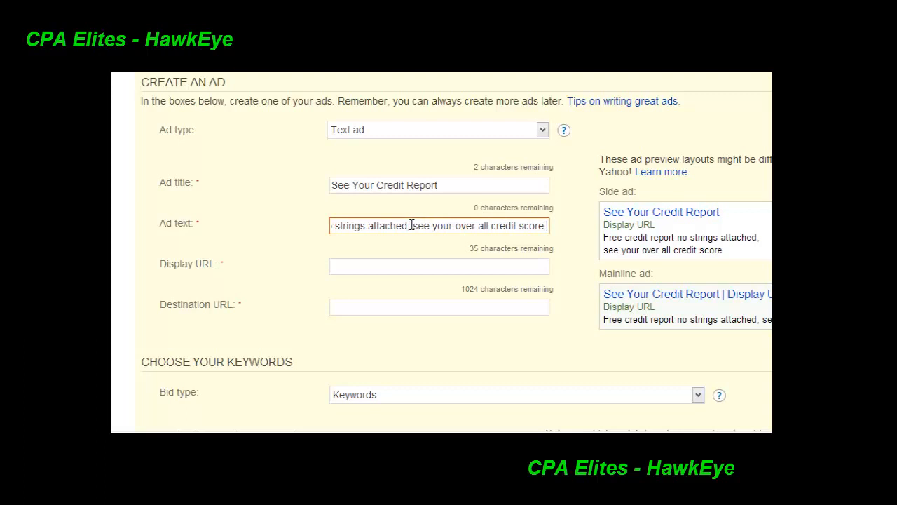
key(BackSpace)
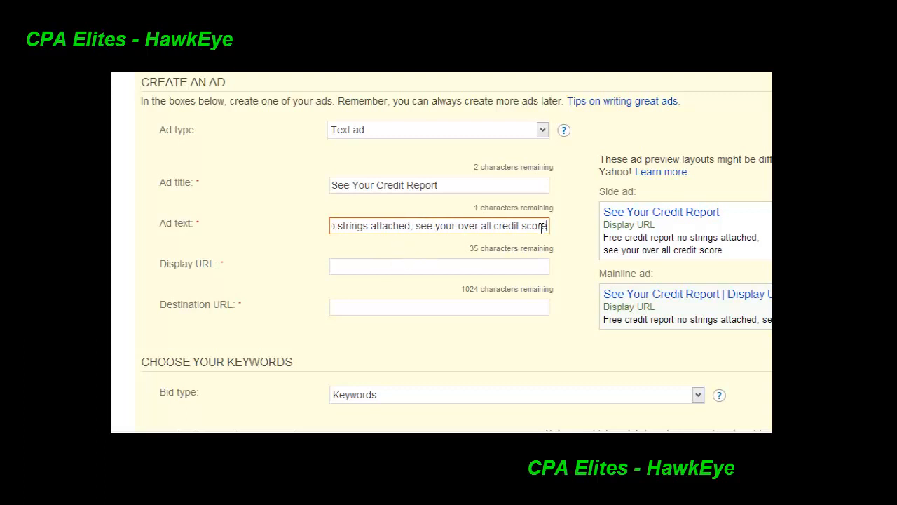
click(435, 267)
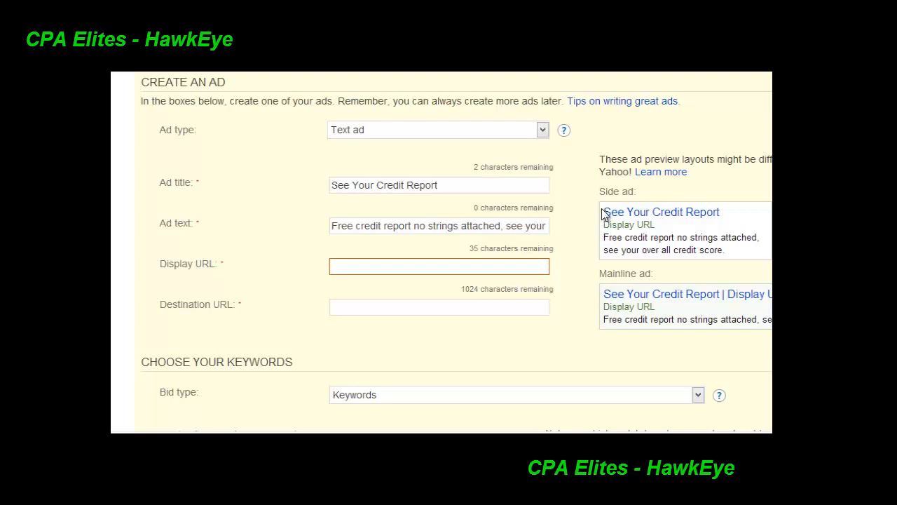
Change the ad title to "Free Credit Report Now"
drag(602, 215, 735, 210)
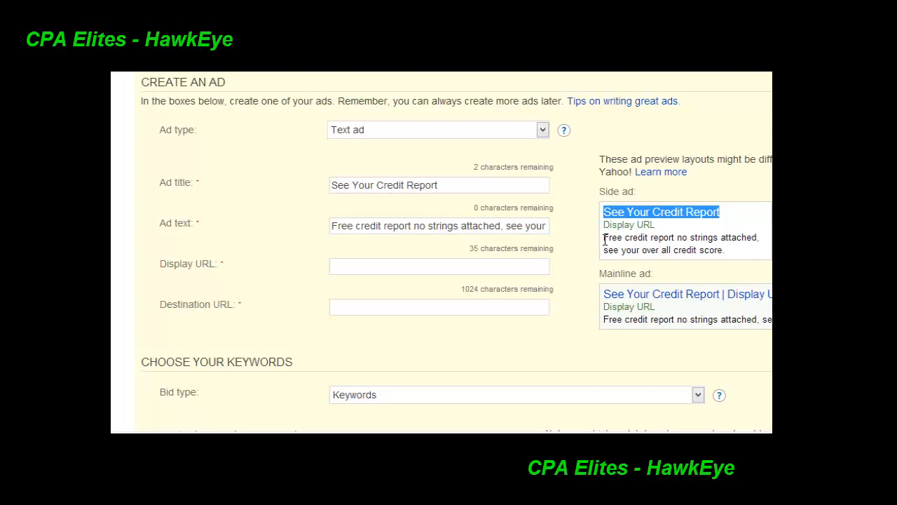
drag(333, 185, 279, 179)
click(366, 185)
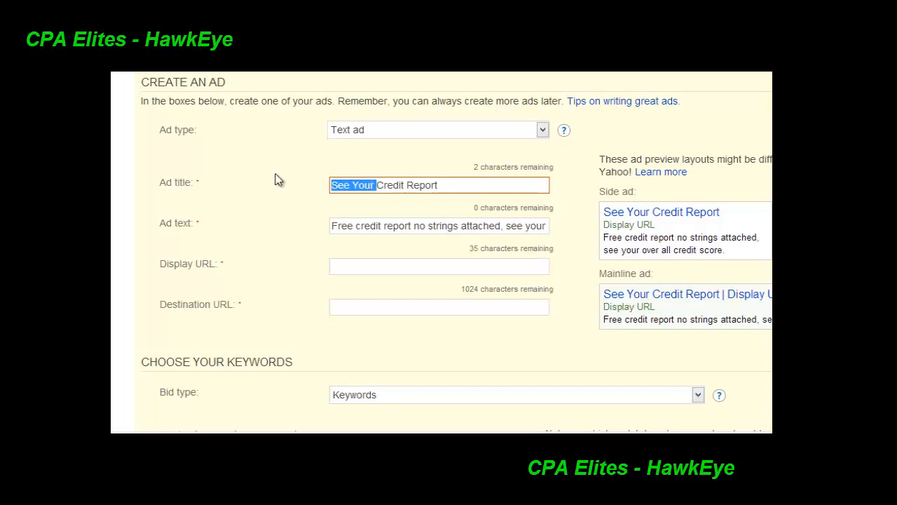
text(Free)
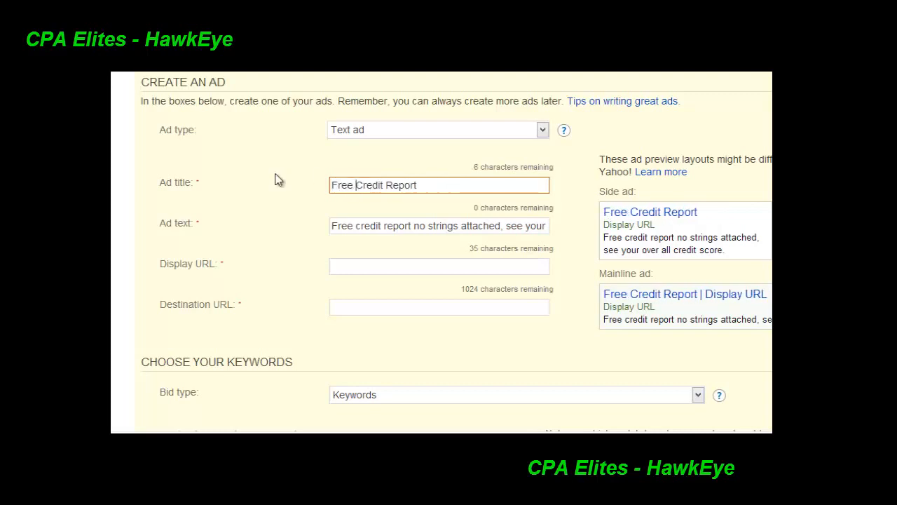
click(425, 181)
text(Now)
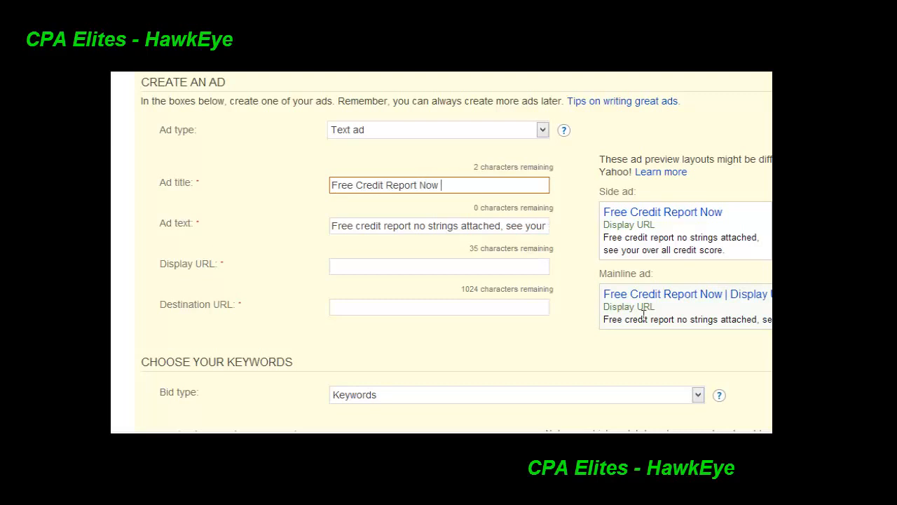
click(768, 247)
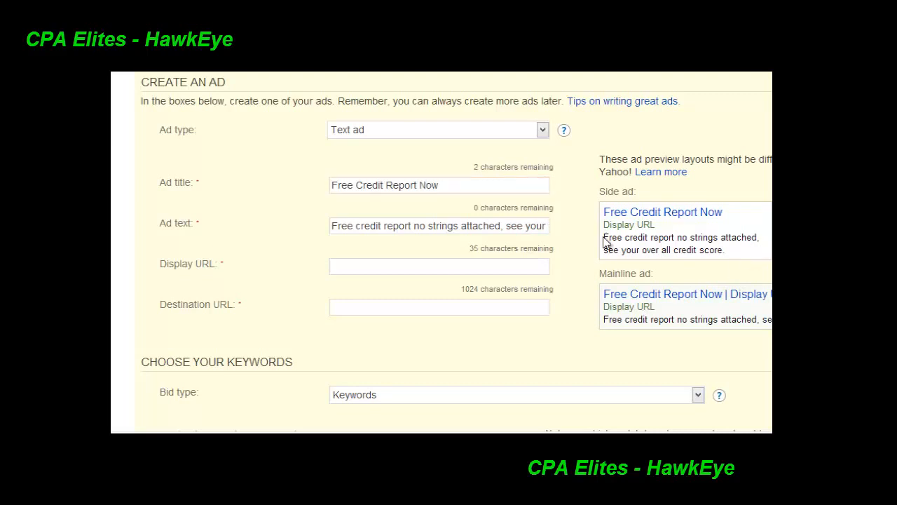
Check how the ad text and the display URL appear in the side ad preview
drag(604, 238, 732, 251)
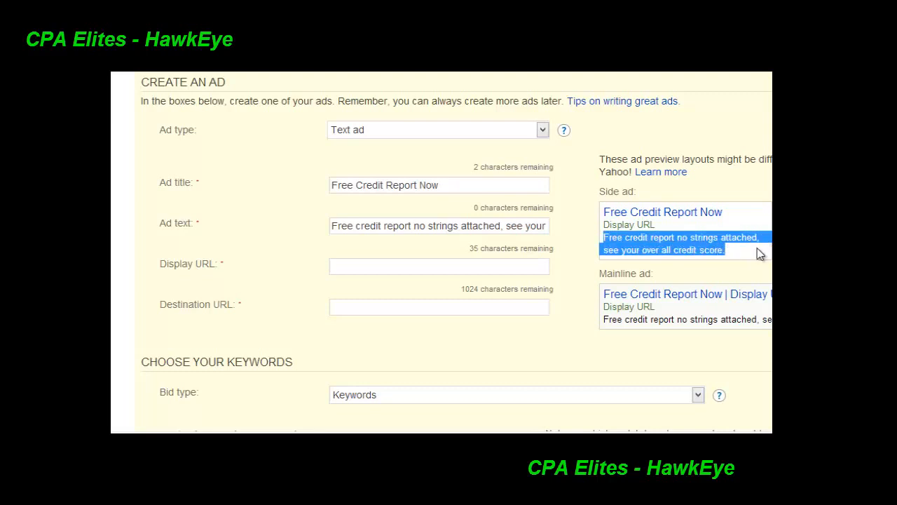
click(733, 275)
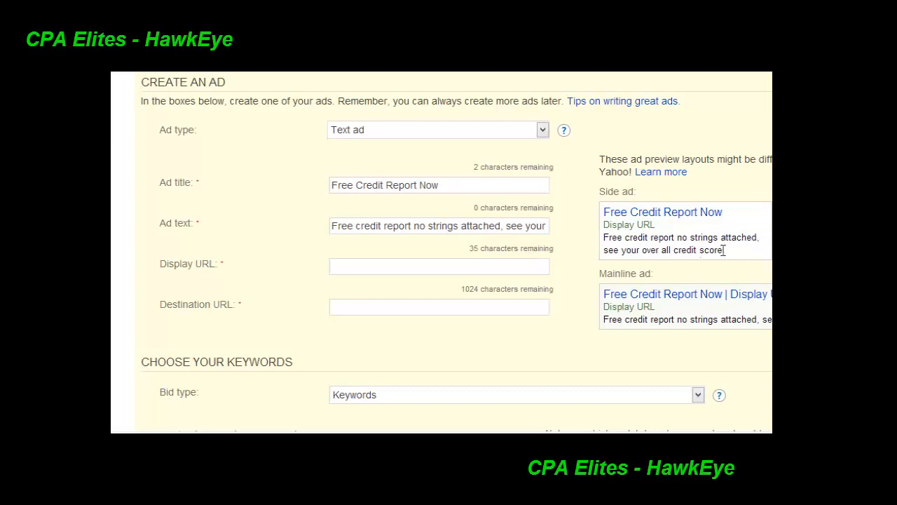
click(383, 264)
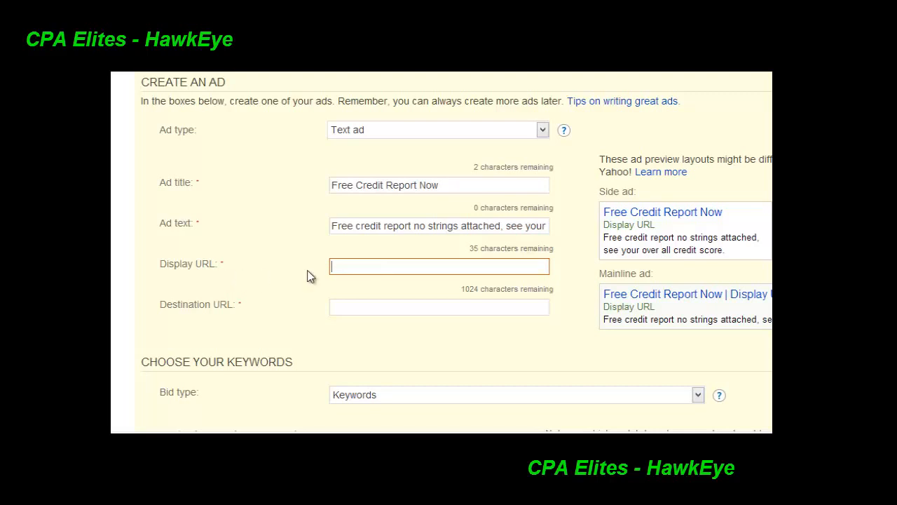
drag(665, 224, 614, 225)
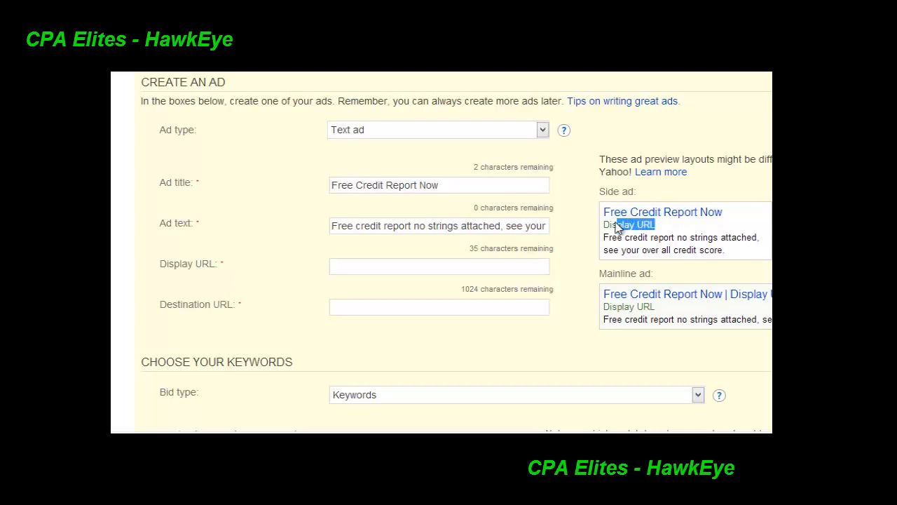
click(413, 264)
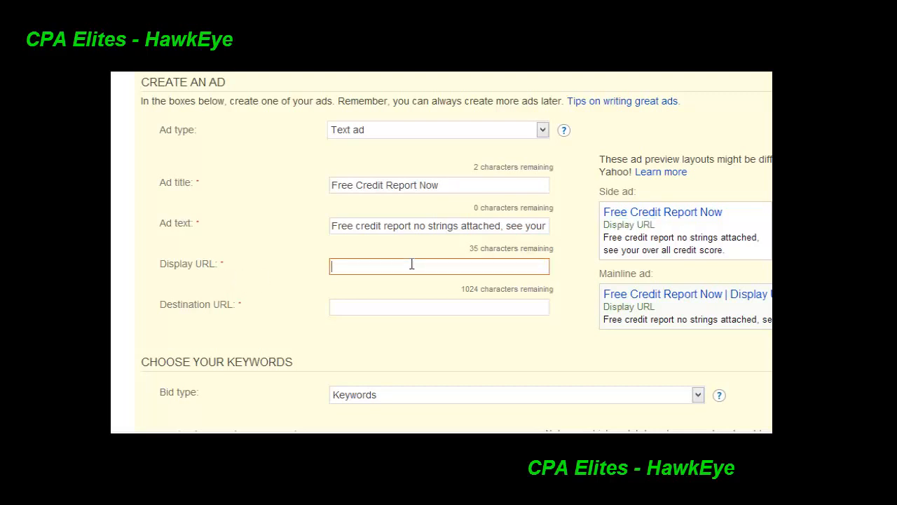
text(www.)
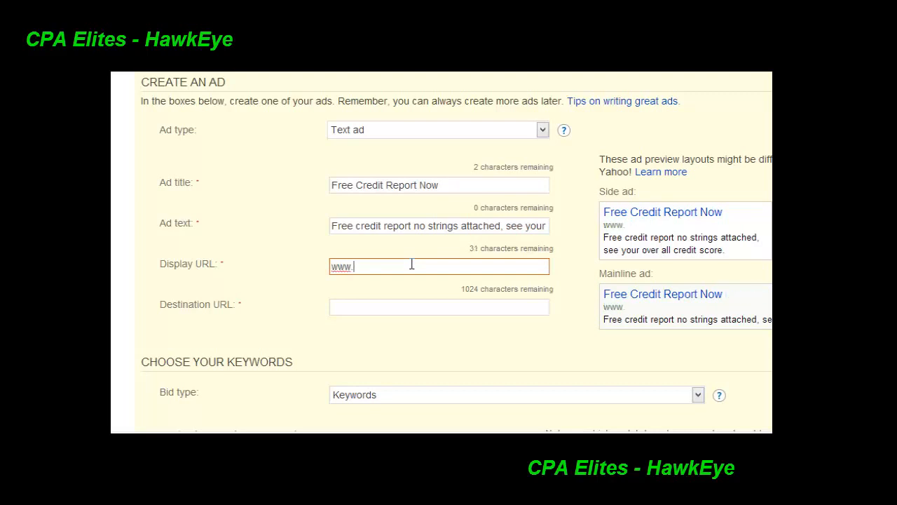
text(you)
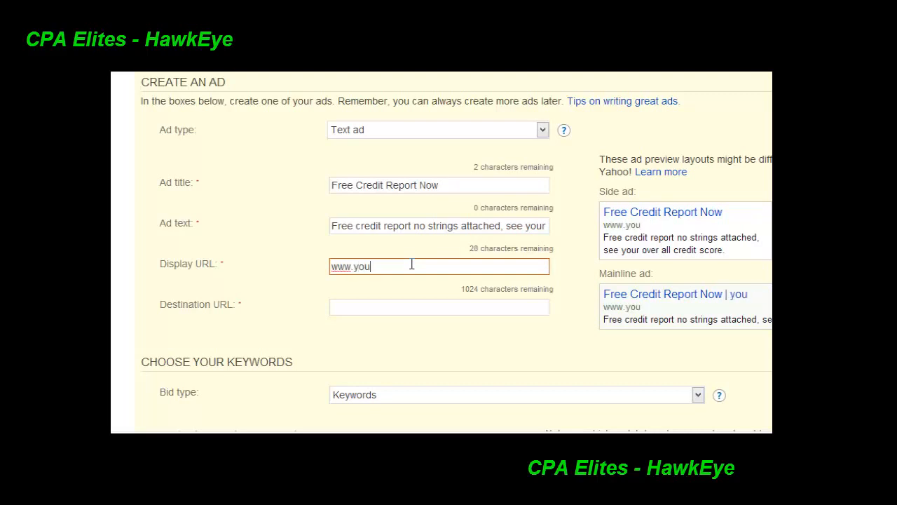
text(r-credit-report)
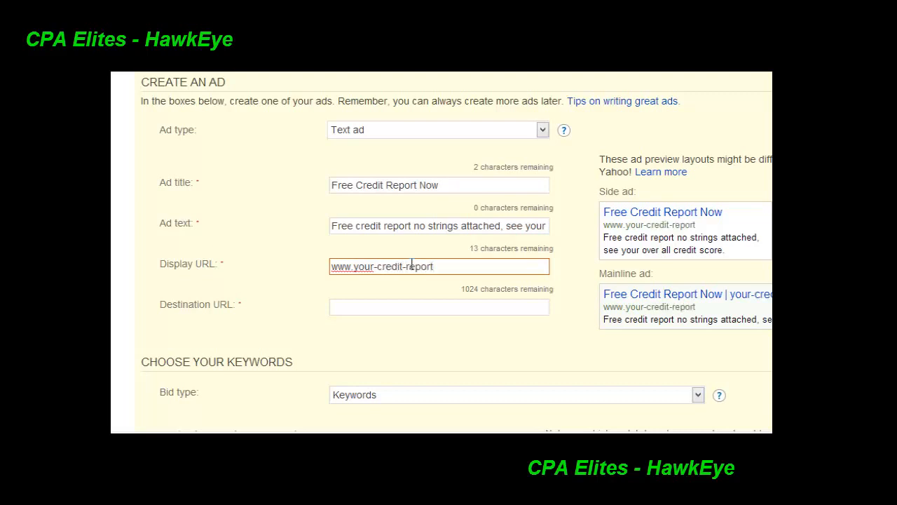
text(.com)
double_click(422, 267)
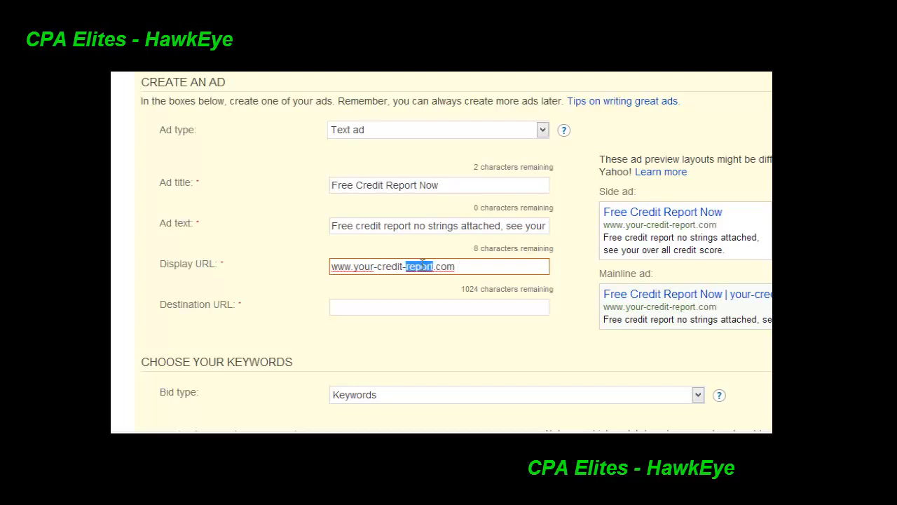
click(418, 301)
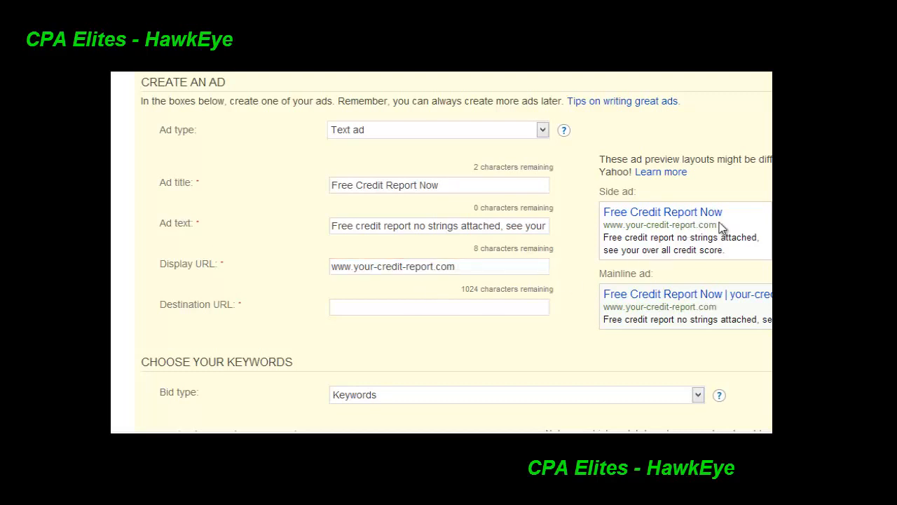
drag(720, 225, 600, 225)
Enter the placeholder "yourofferurlhere" as the ad's destination URL
click(360, 300)
drag(253, 315, 160, 300)
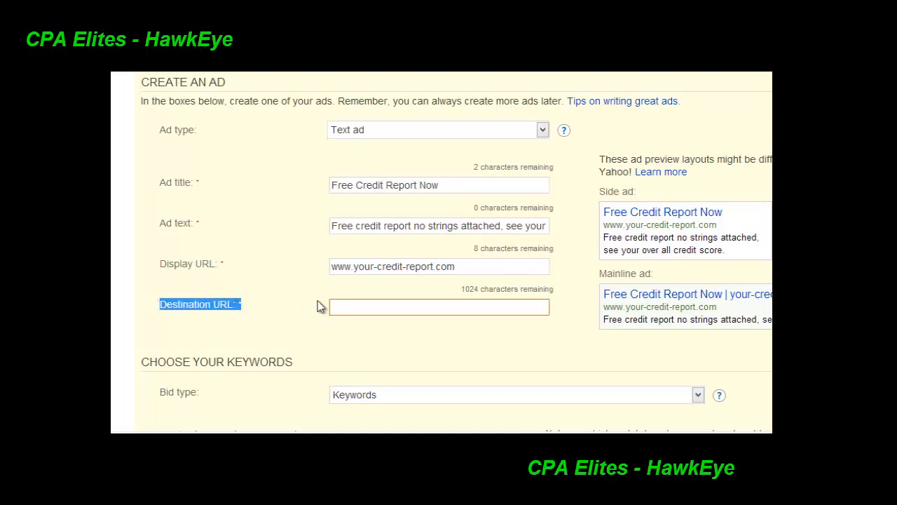
click(349, 303)
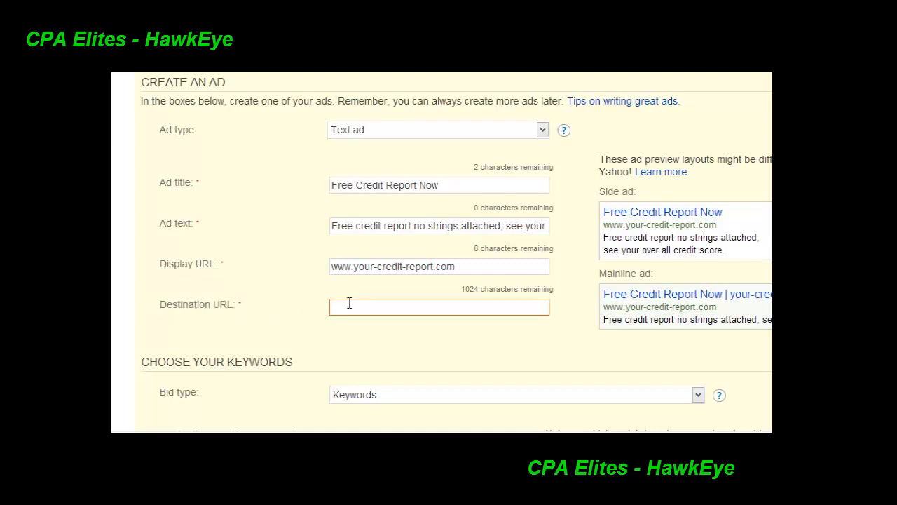
text(yourofferurlhere)
drag(415, 309, 234, 301)
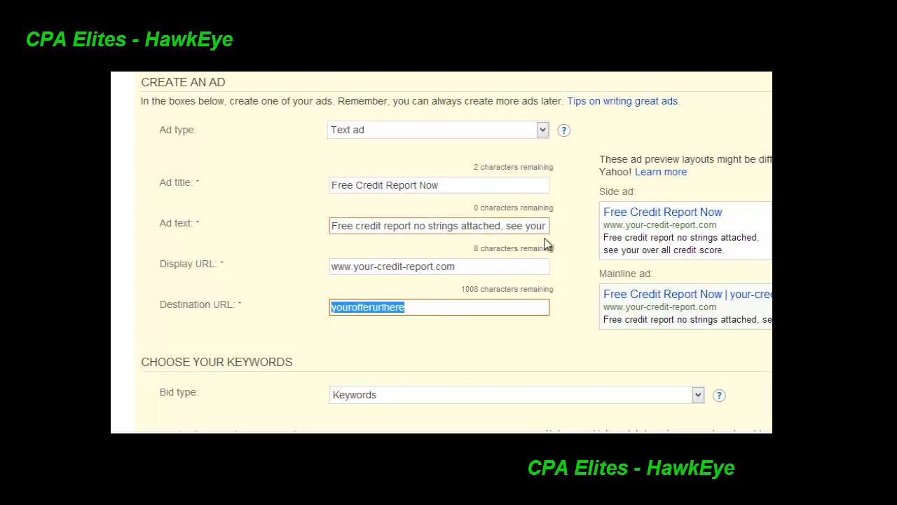
Look at the keyword research option in the keywords section and return to manual keyword entry
scroll(546, 244, down, 2)
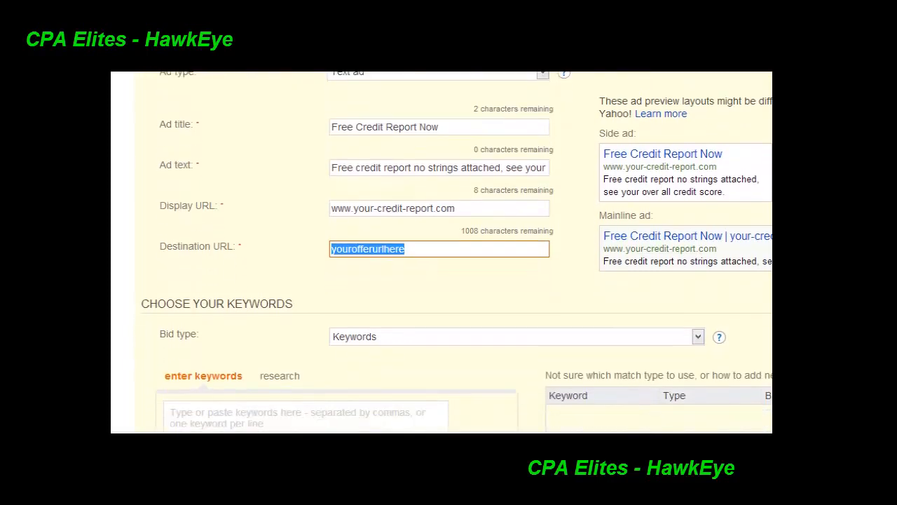
scroll(456, 253, down, 1)
scroll(455, 252, down, 5)
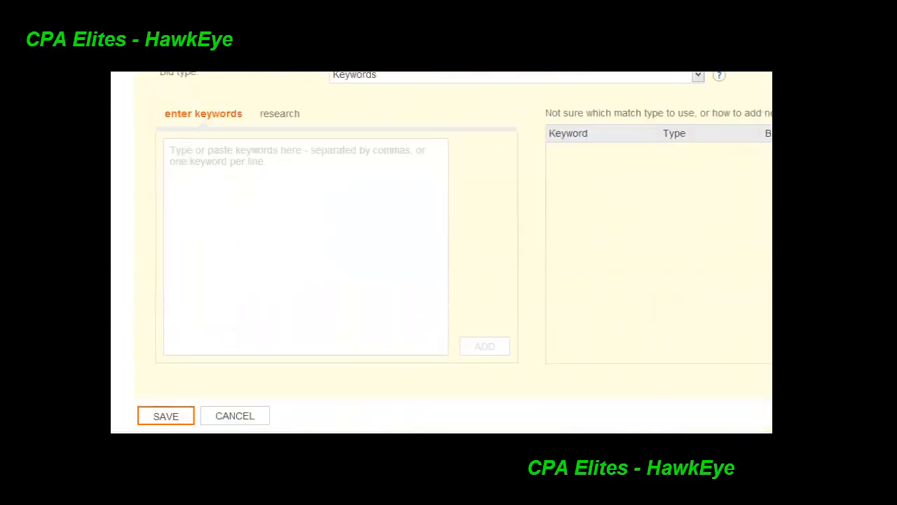
scroll(442, 252, up, 1)
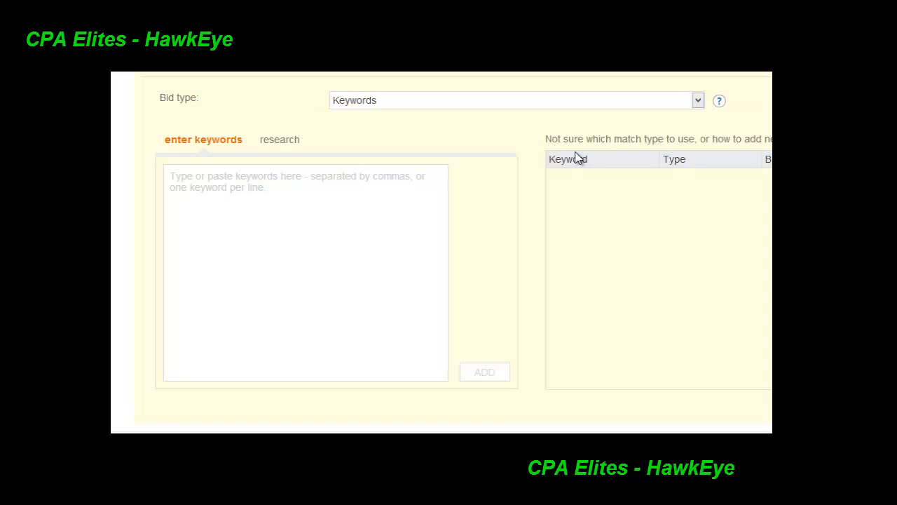
click(278, 150)
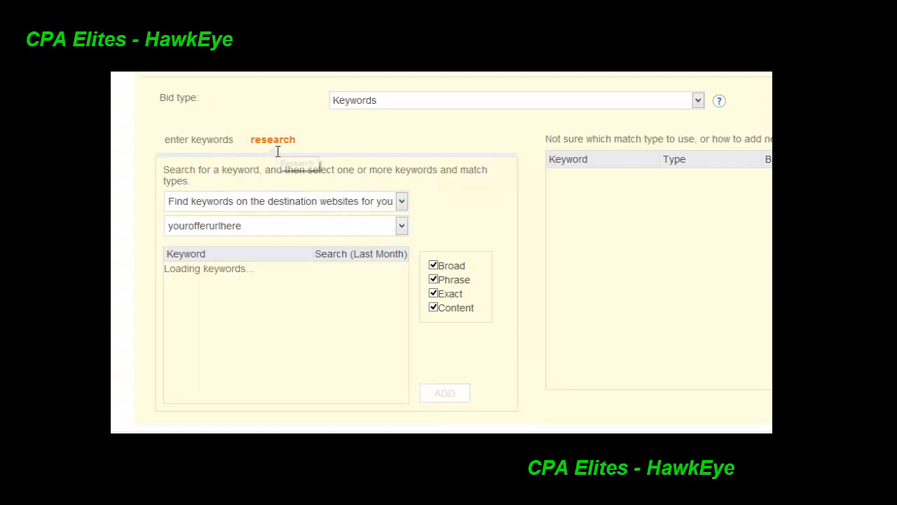
click(203, 146)
Enter "free credit report" in quotation marks for phrase match and [free credit report] in brackets for exact match, one keyword per line
click(373, 266)
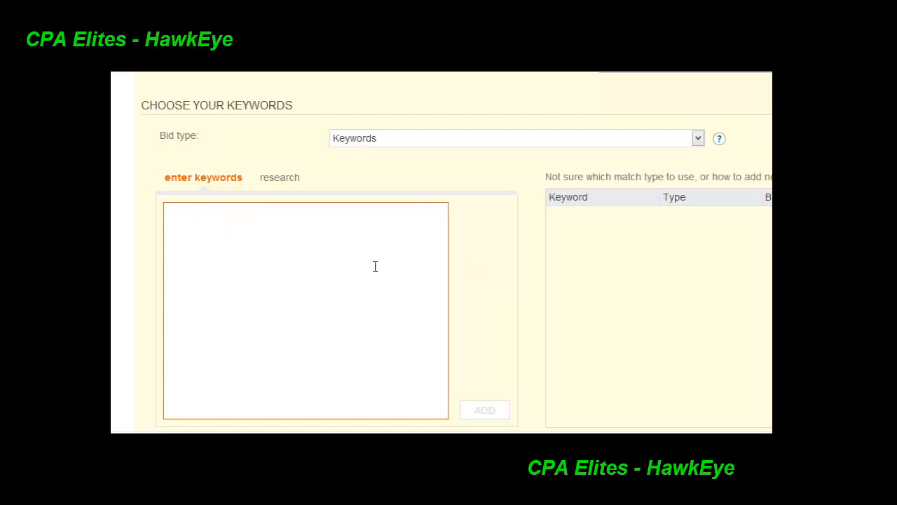
text(")
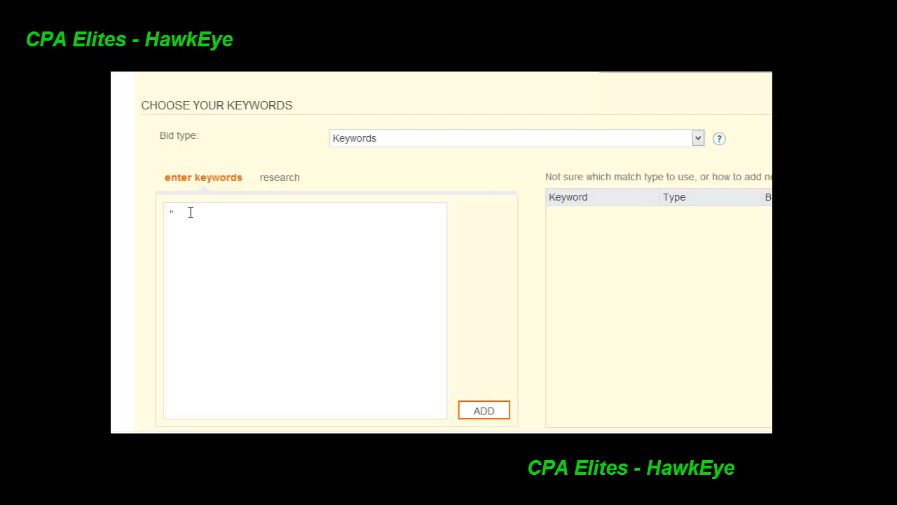
drag(189, 213, 174, 214)
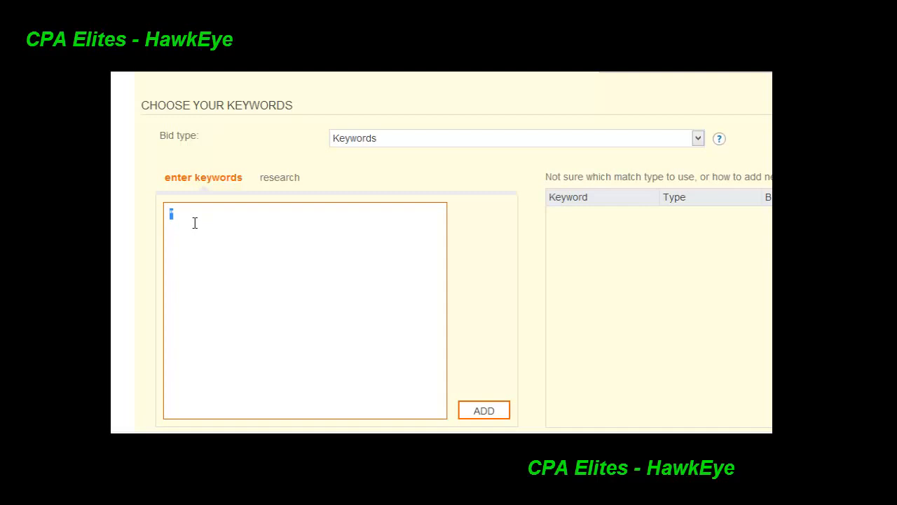
key(BackSpace)
text(")
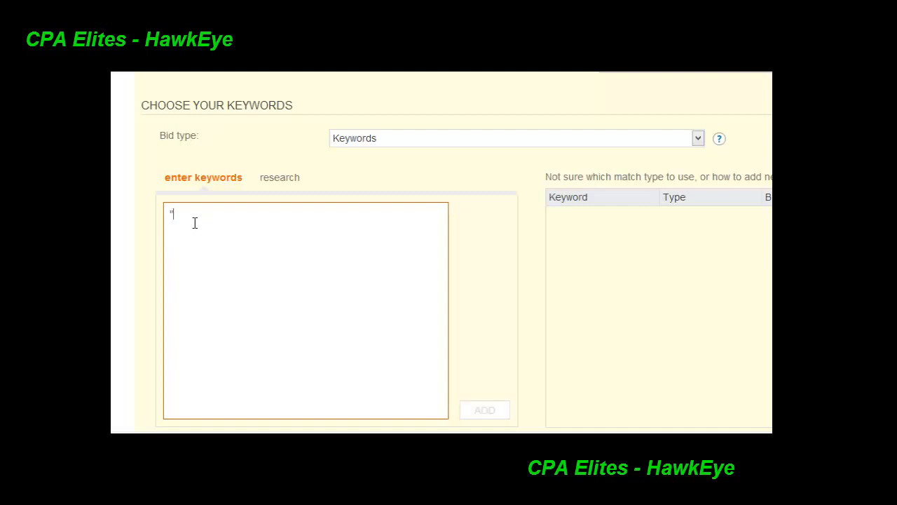
text(free c)
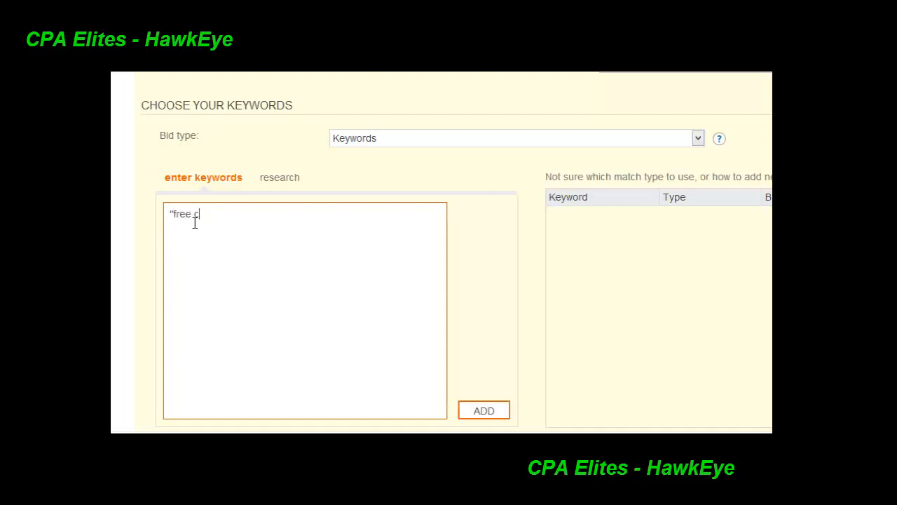
text(redit report" )
text([)
text(free)
text( credit repo)
text(rt])
drag(260, 209, 154, 194)
click(266, 230)
key(ctrl+a)
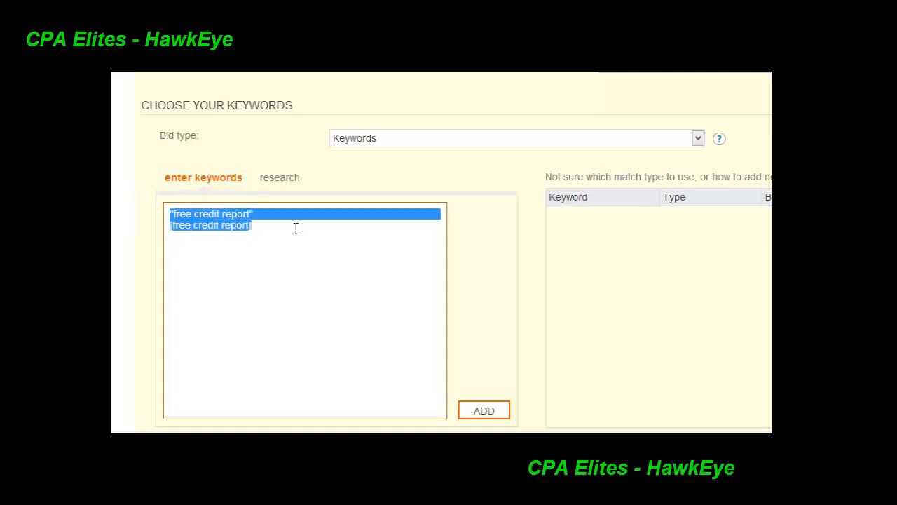
Try replacing the entered keywords with the unquoted keyword "free credit reportss", and undo the replacement
click(257, 238)
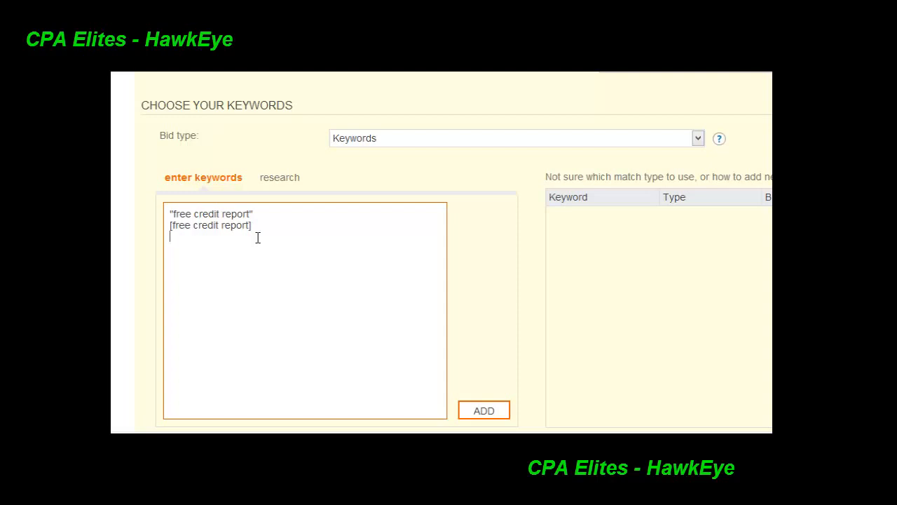
key(Return)
text(")
drag(252, 236, 160, 204)
key(BackSpace)
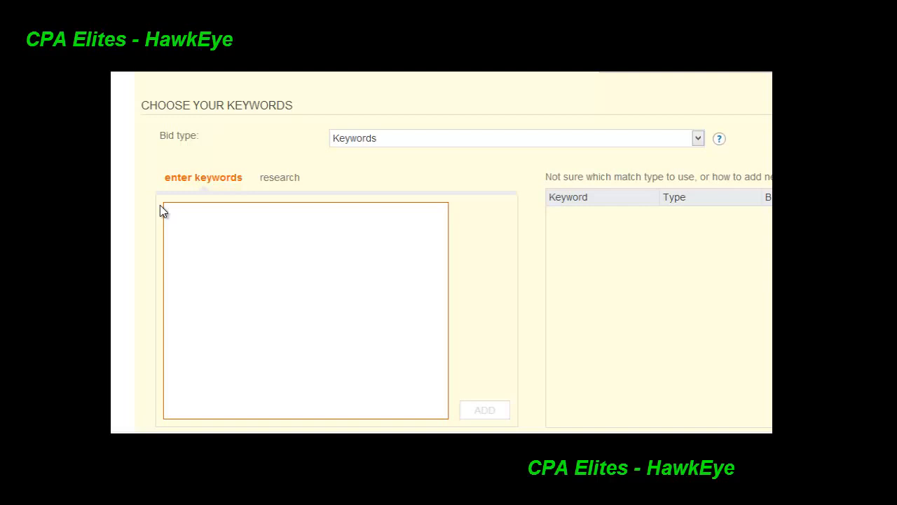
text(afre)
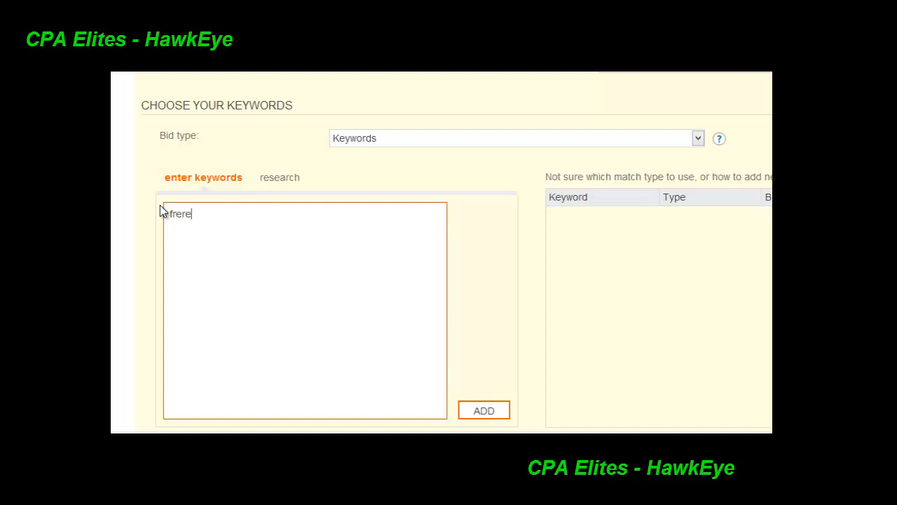
text(e credit reportss)
drag(276, 222, 167, 217)
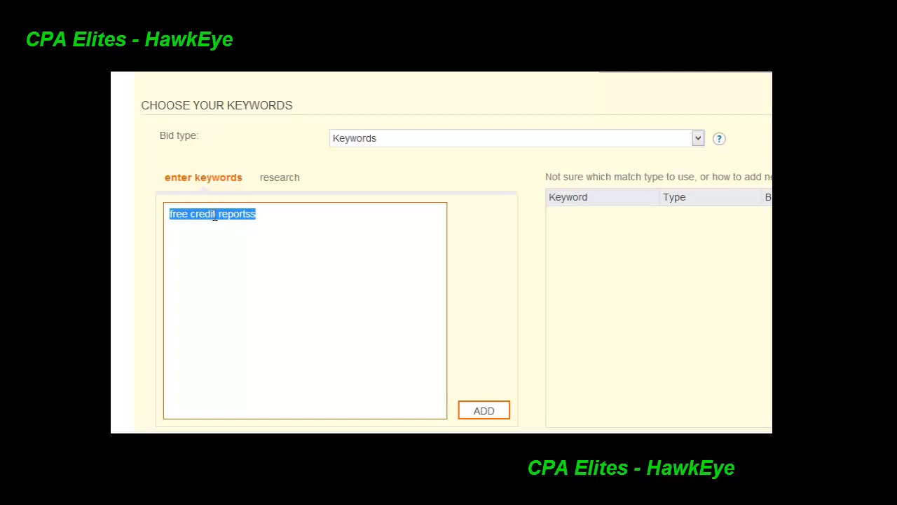
right_click(295, 223)
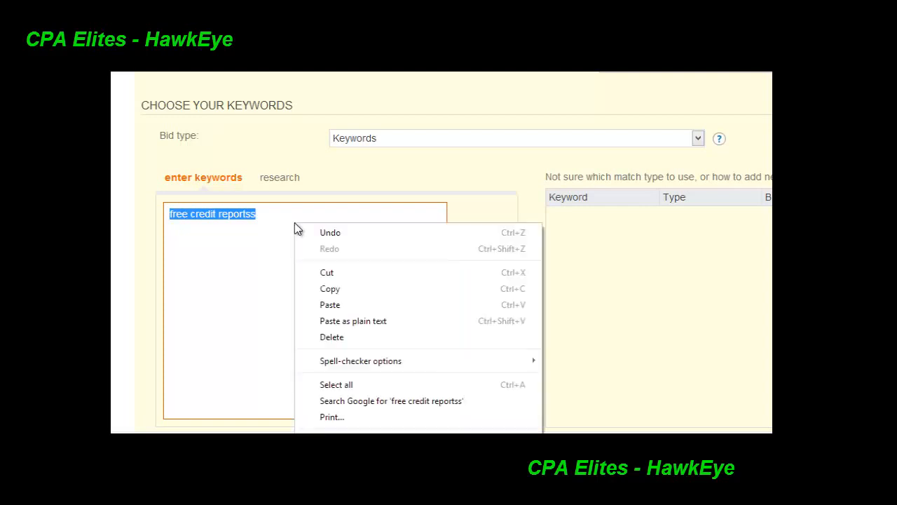
click(324, 233)
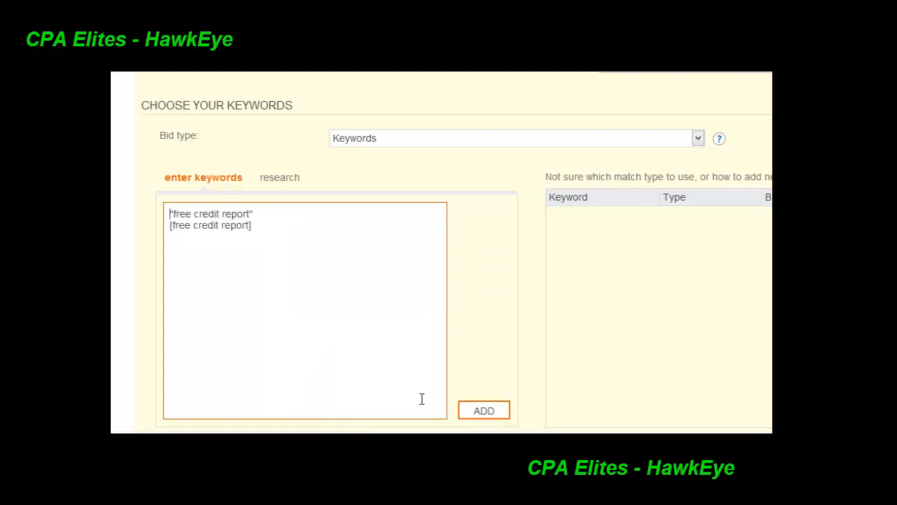
Add the phrase and exact match versions of "free credit report" to the keyword bid list
click(486, 417)
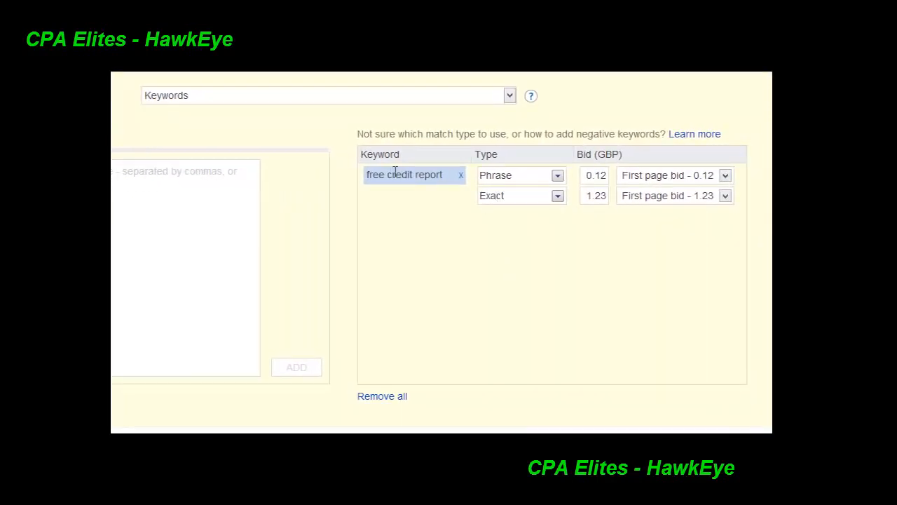
drag(444, 178, 371, 179)
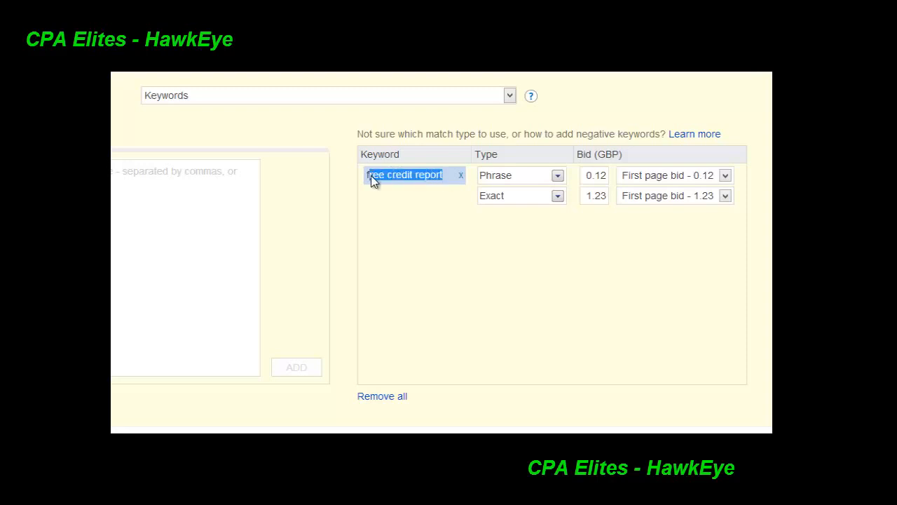
click(541, 239)
Set the phrase match keyword's bid to the best position bid of 6.79 GBP
click(664, 176)
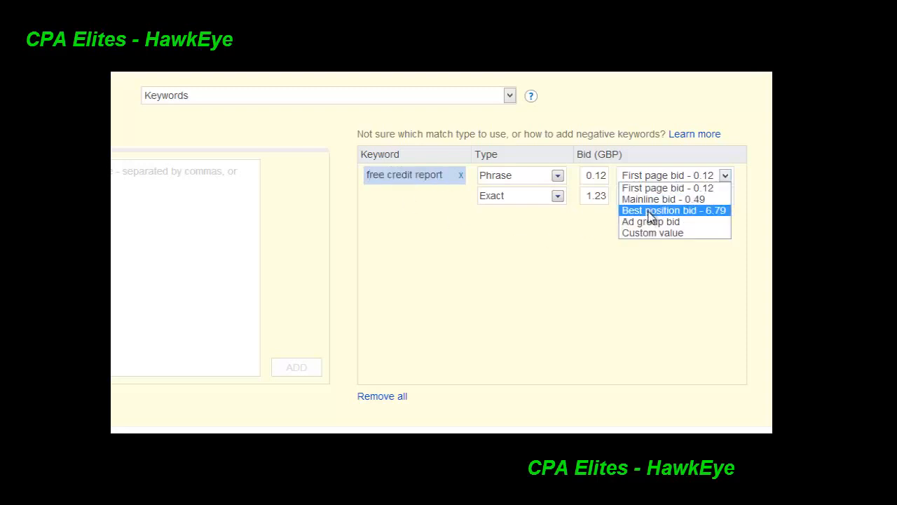
click(666, 210)
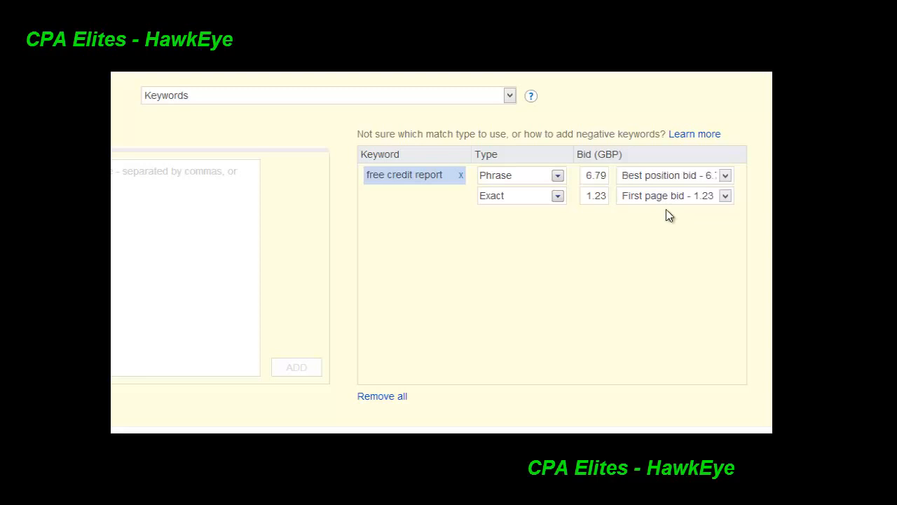
click(679, 176)
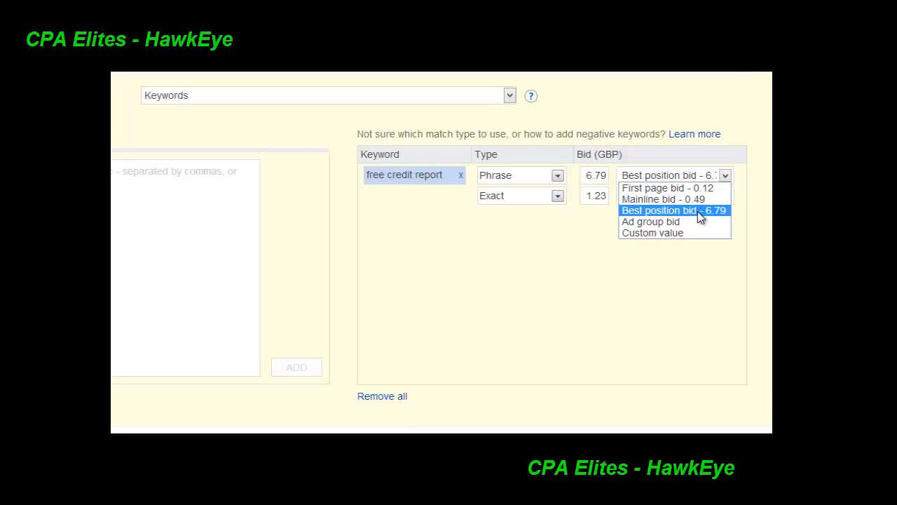
click(495, 240)
Set a custom bid of 1.50 GBP for both the phrase and exact match versions of "free credit report"
drag(581, 184, 612, 180)
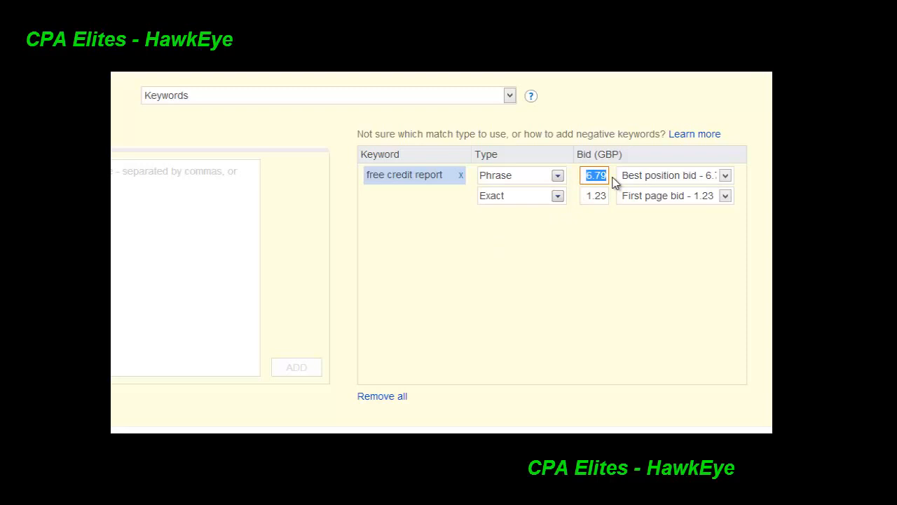
text(1.50)
drag(581, 176, 640, 207)
right_click(604, 176)
click(635, 242)
key(ctrl+v)
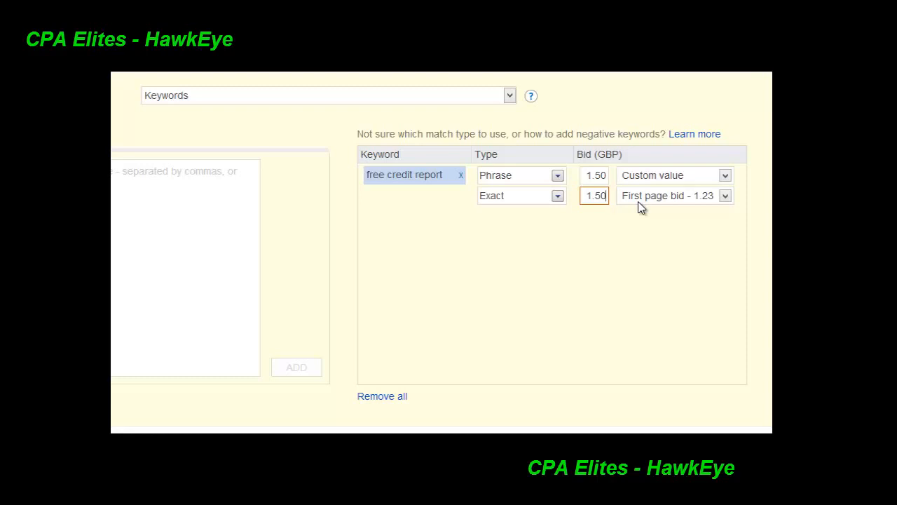
click(586, 175)
drag(586, 175, 614, 181)
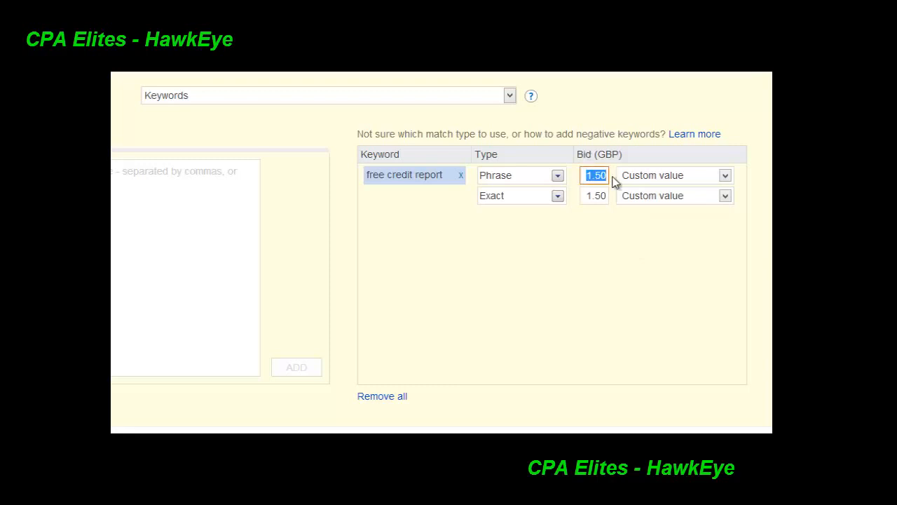
click(659, 276)
Try to save the campaign and review the ad title, text and URL fields
scroll(689, 277, down, 1)
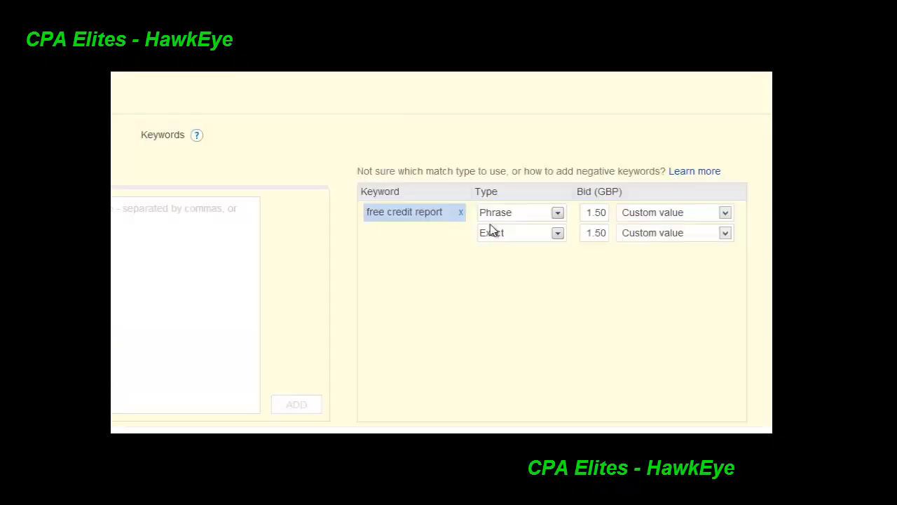
scroll(490, 232, up, 5)
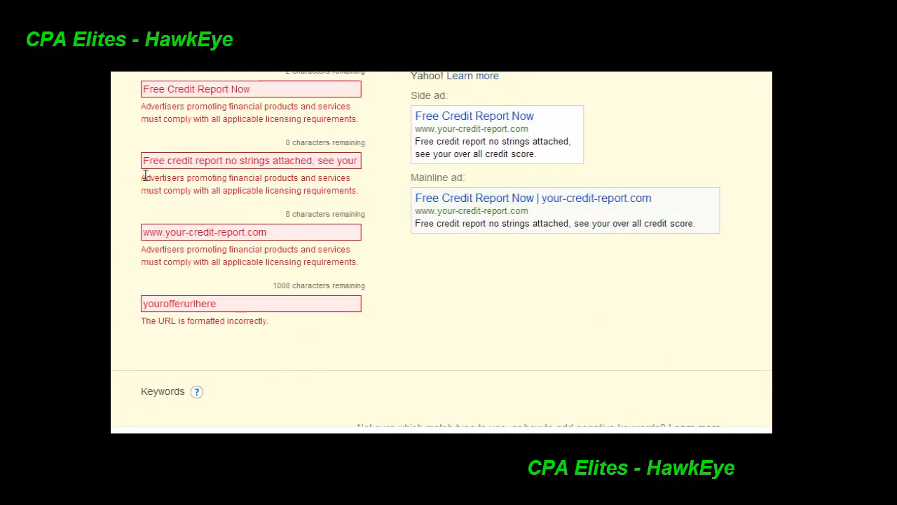
Examine the validation errors under the ad title, text, display URL and destination URL fields
drag(146, 176, 369, 179)
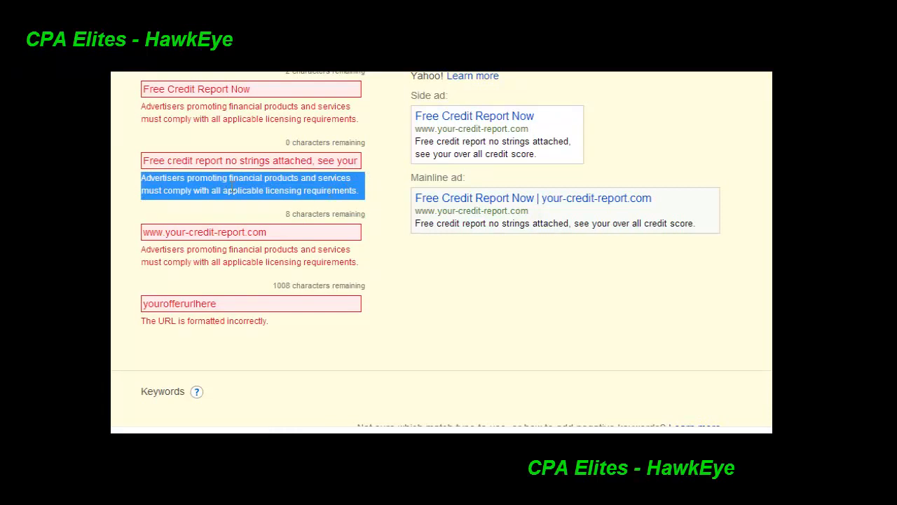
drag(275, 326, 164, 309)
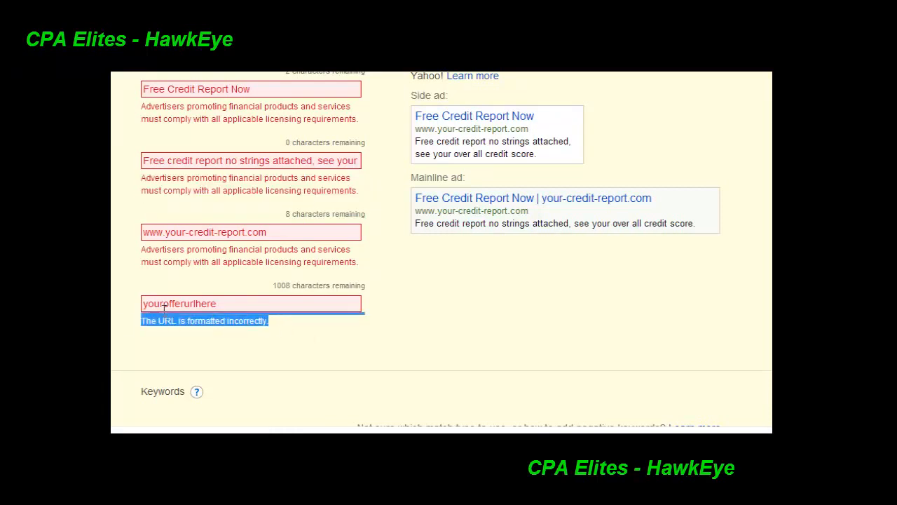
scroll(441, 249, up, 1)
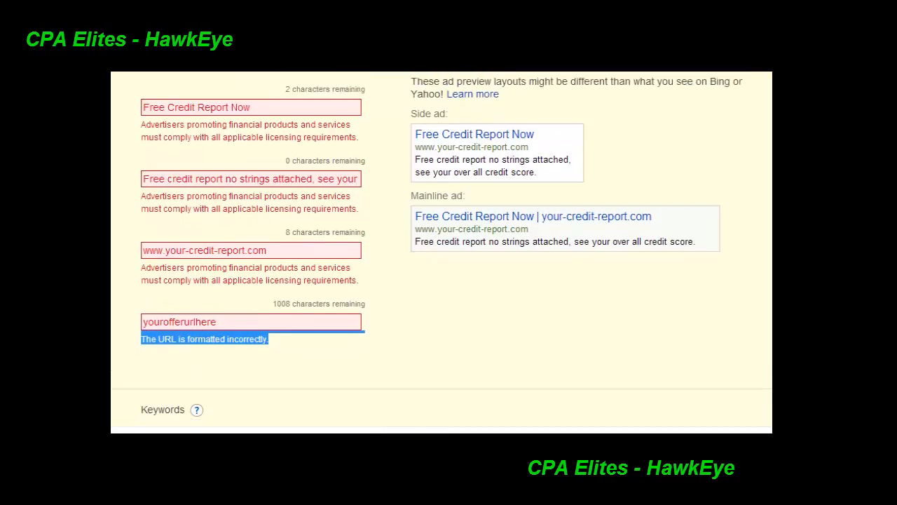
scroll(248, 221, down, 3)
drag(249, 220, 173, 225)
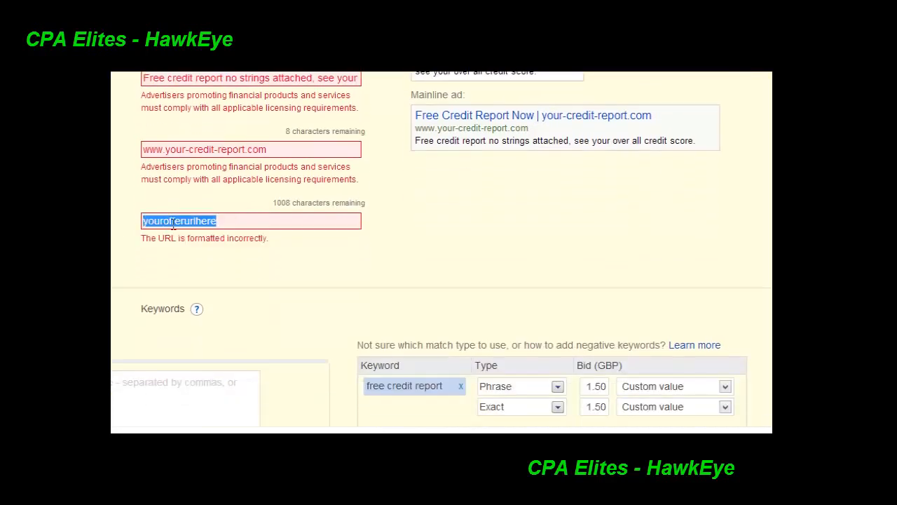
click(527, 227)
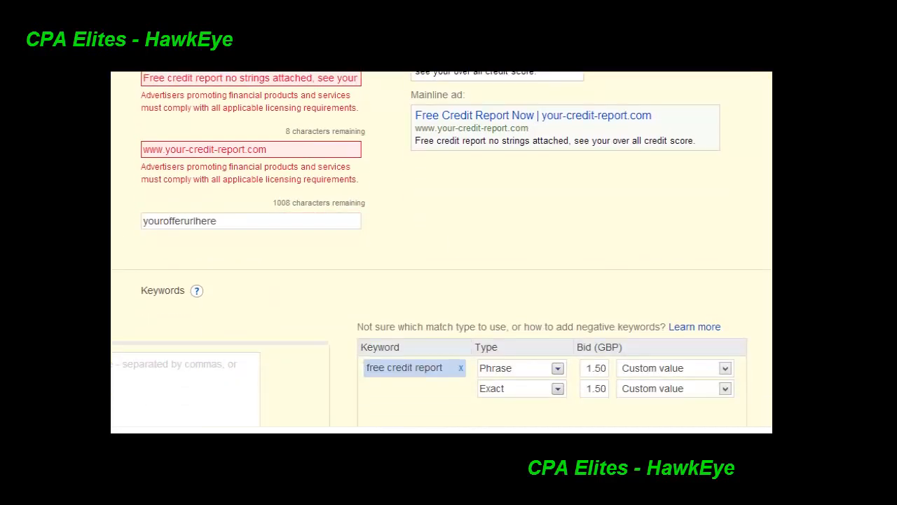
scroll(528, 227, up, 3)
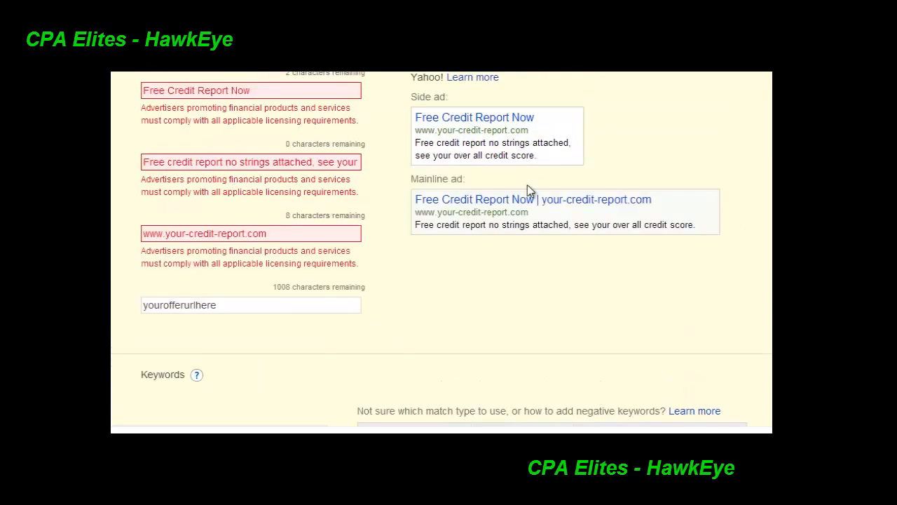
scroll(555, 186, down, 3)
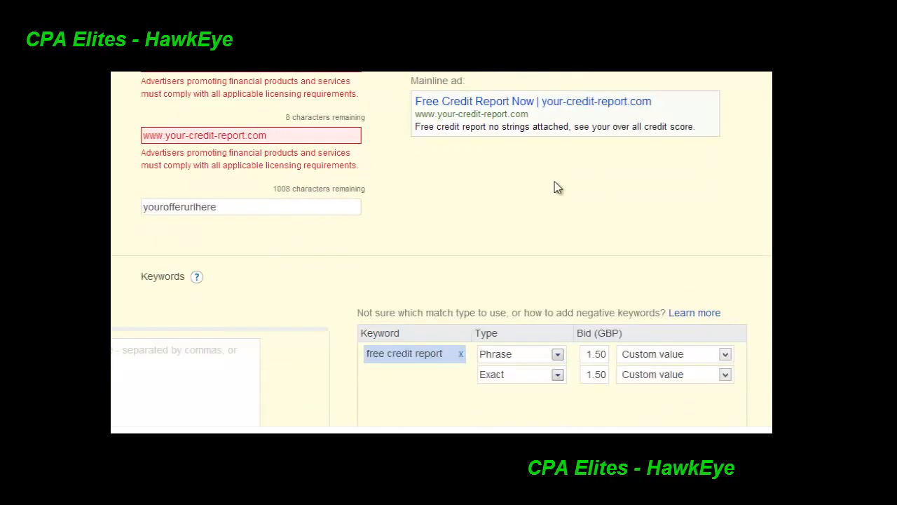
drag(230, 205, 126, 208)
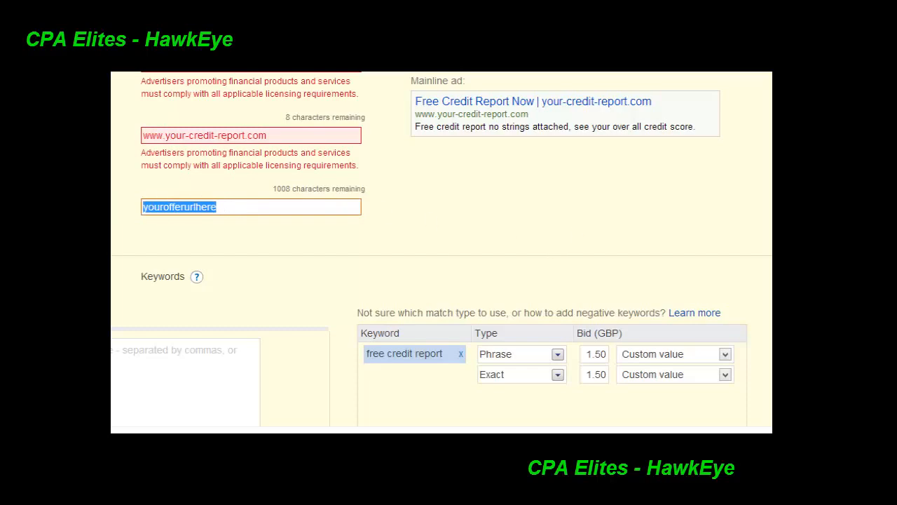
scroll(547, 242, up, 5)
scroll(442, 249, down, 5)
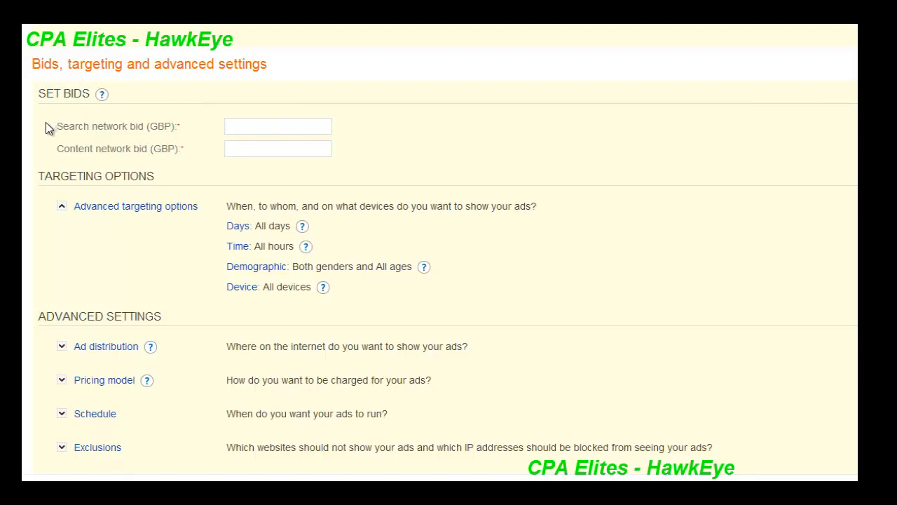
Set the ad group's search network bid to 1.50 GBP
drag(46, 124, 197, 123)
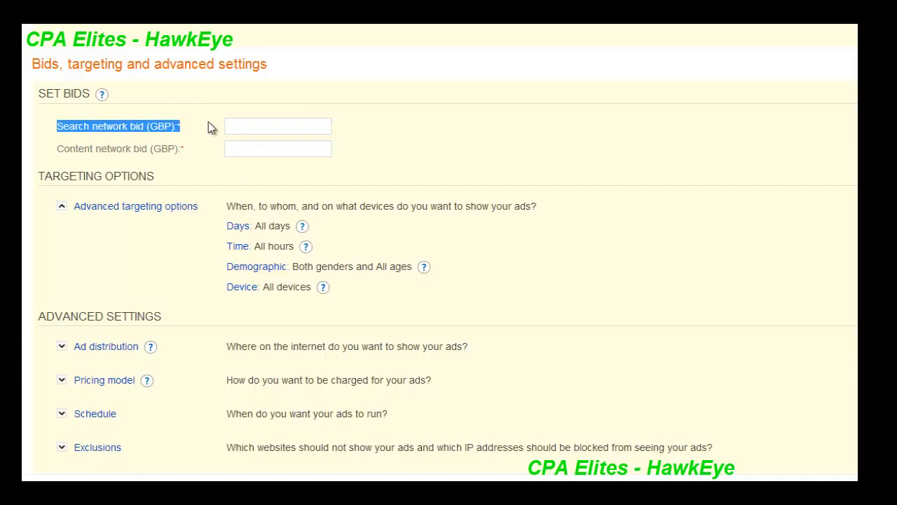
click(279, 124)
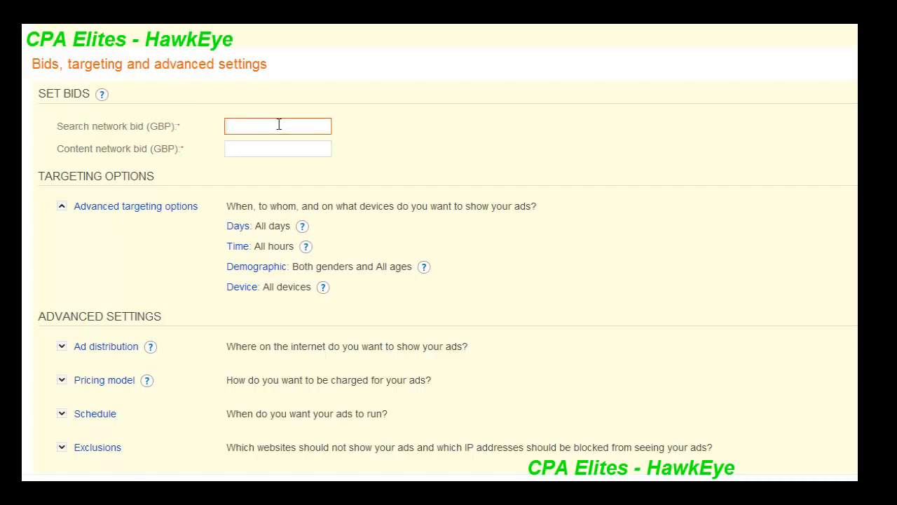
text(1.50)
drag(279, 124, 226, 125)
click(649, 277)
scroll(649, 277, down, 3)
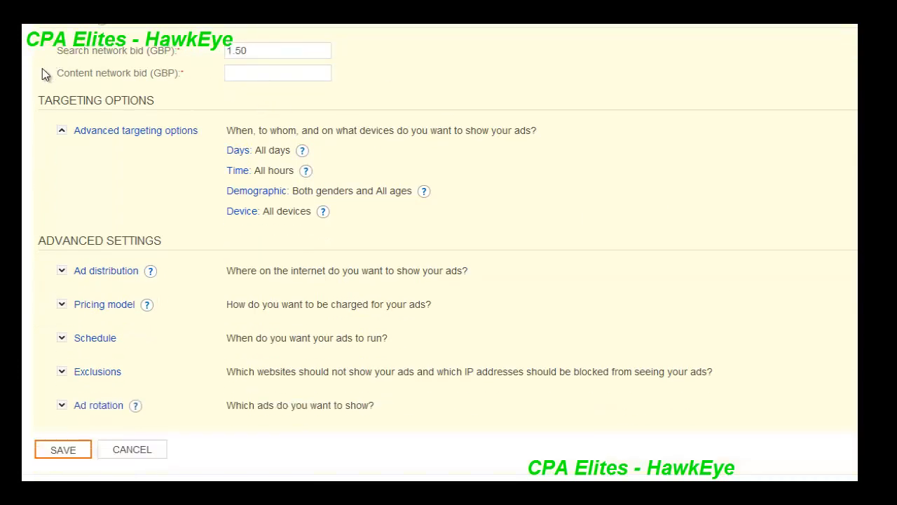
drag(44, 70, 187, 70)
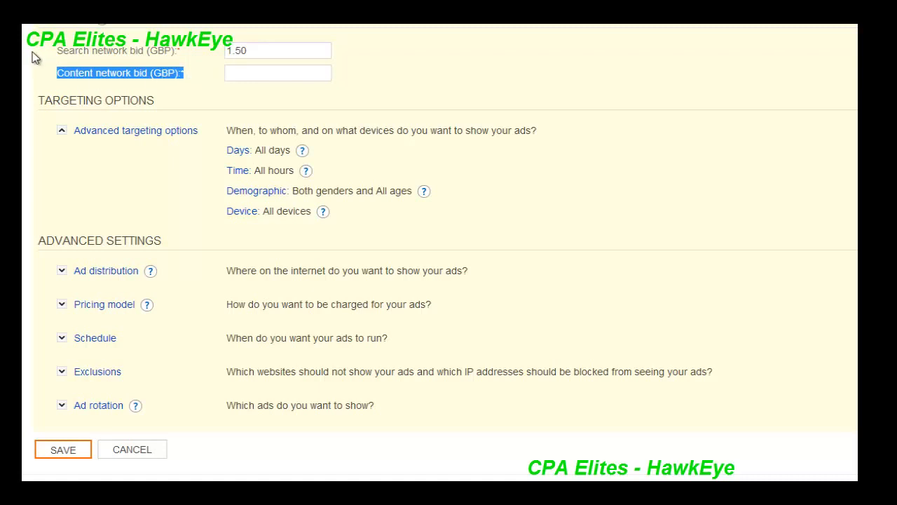
drag(47, 51, 192, 48)
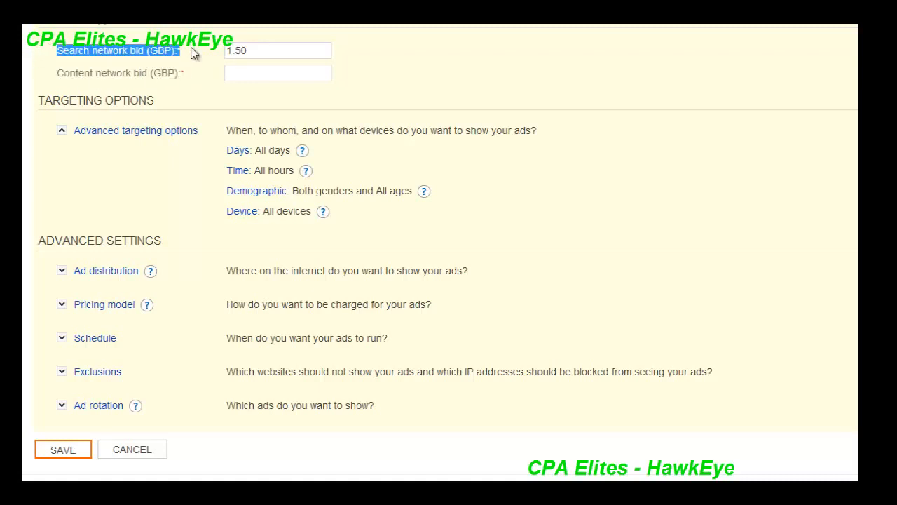
click(283, 52)
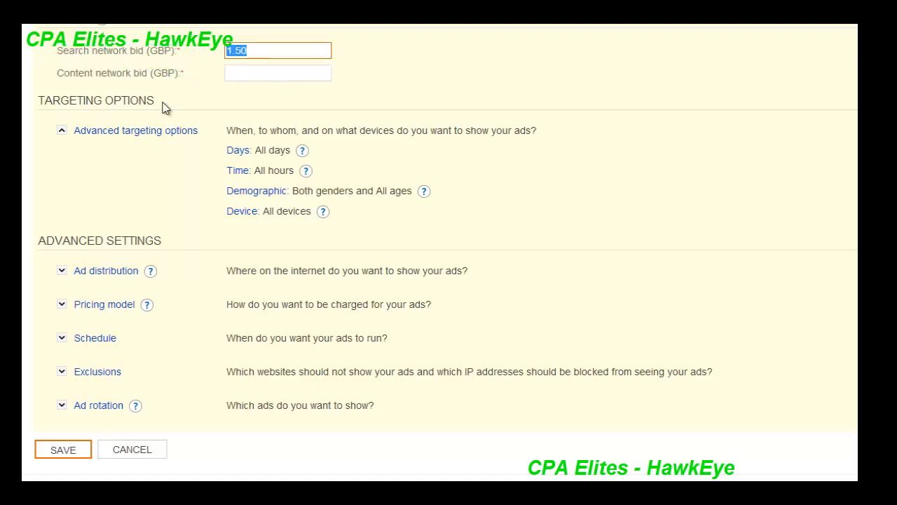
click(110, 162)
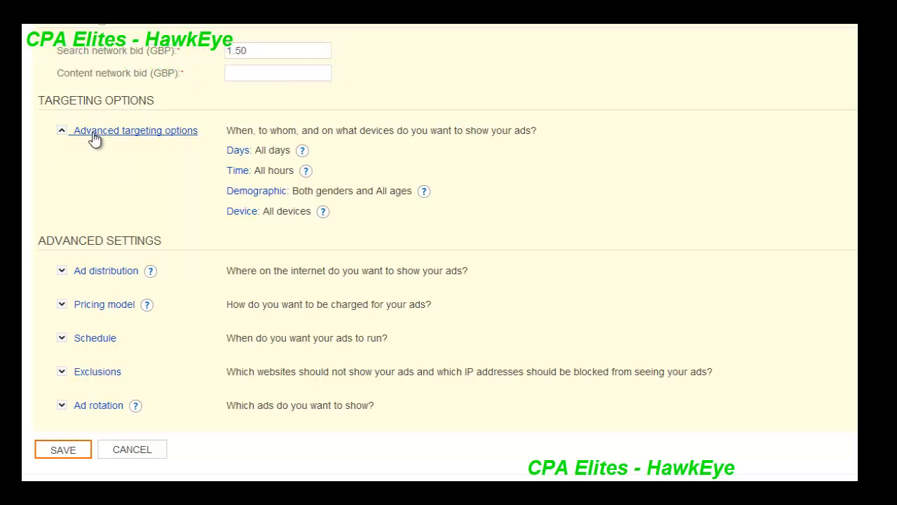
Limit device targeting to desktops and laptops by excluding smartphones and tablet devices
click(96, 136)
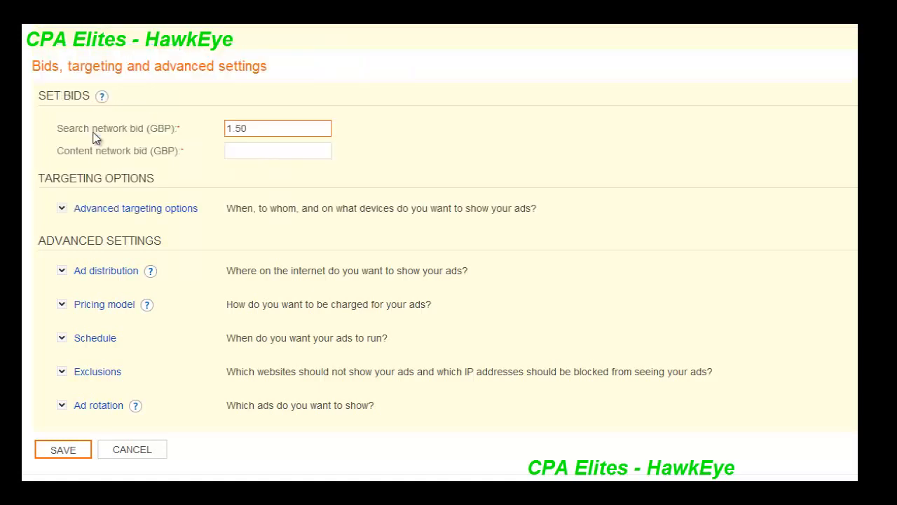
click(114, 214)
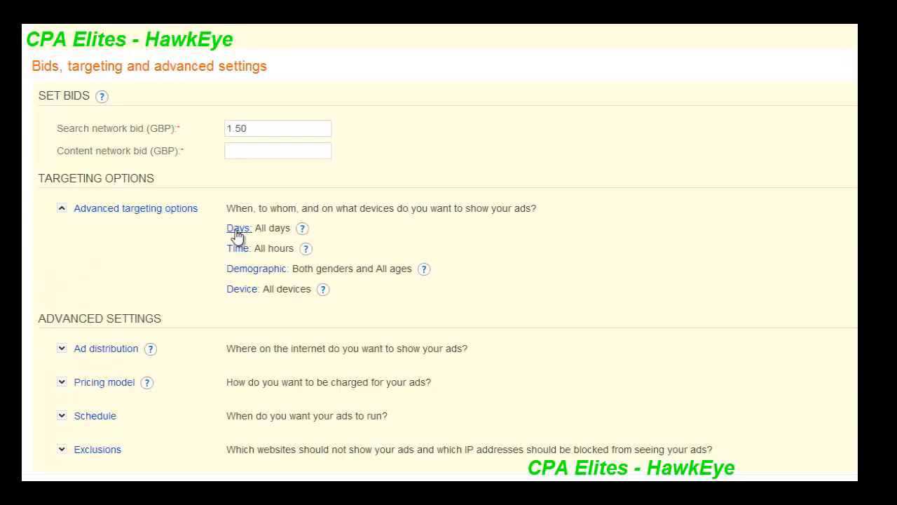
click(238, 294)
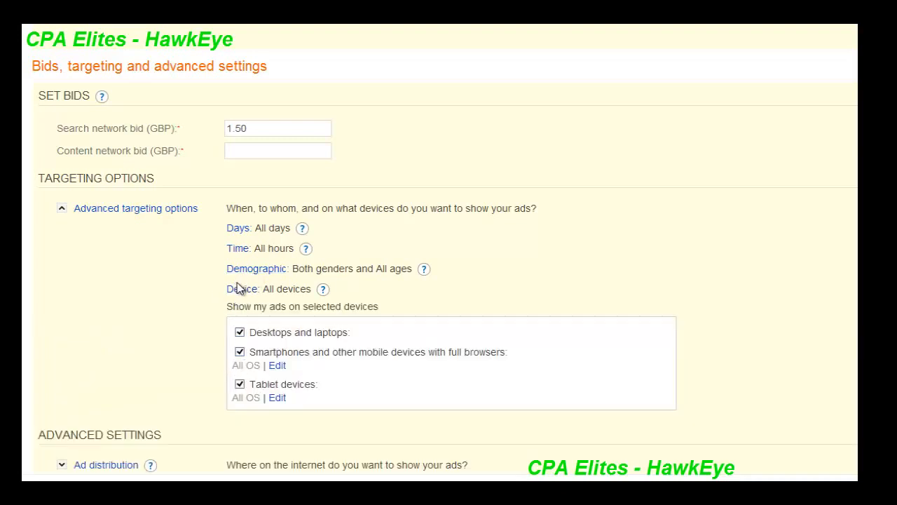
click(239, 353)
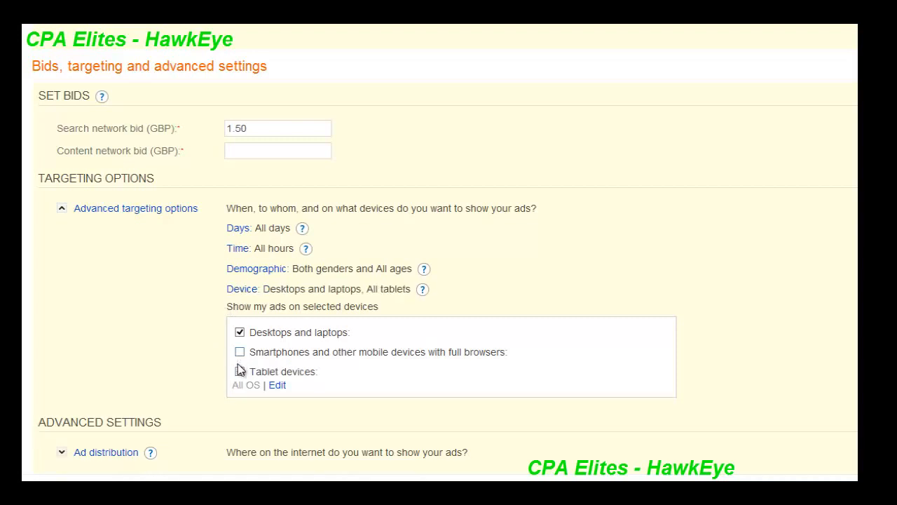
click(239, 373)
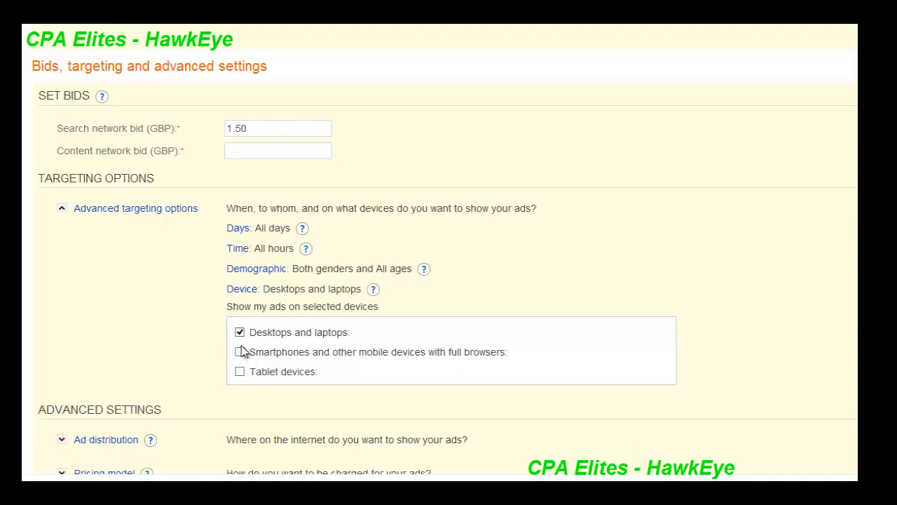
drag(350, 332, 253, 334)
Exclude the content network from ad distribution so the ads run only on the search network
scroll(445, 260, down, 3)
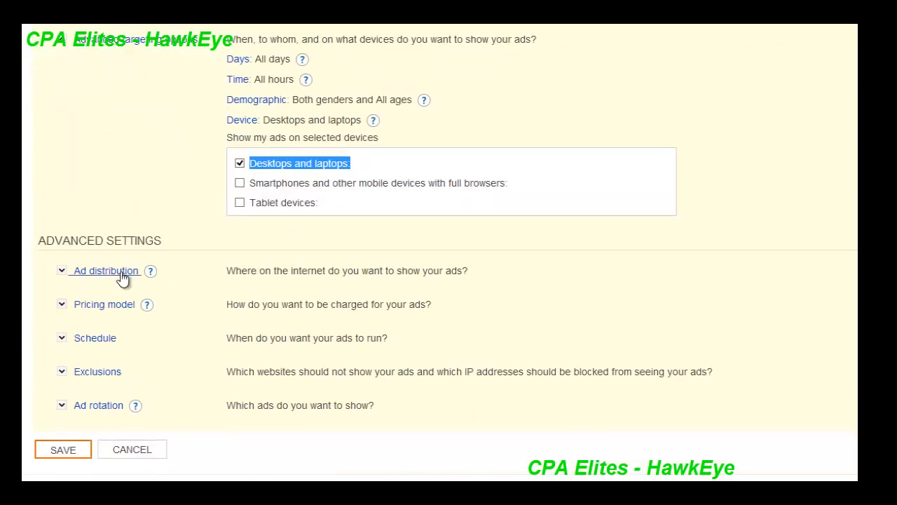
click(120, 272)
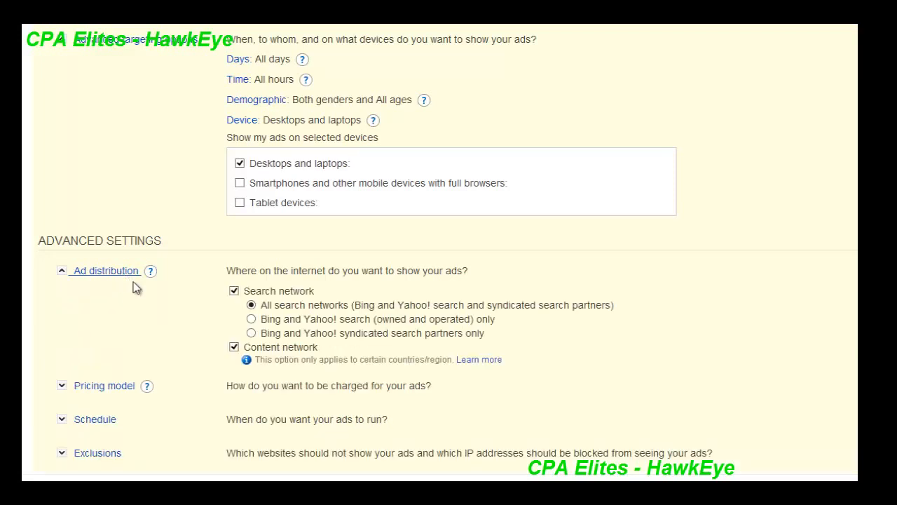
click(234, 347)
drag(315, 291, 244, 291)
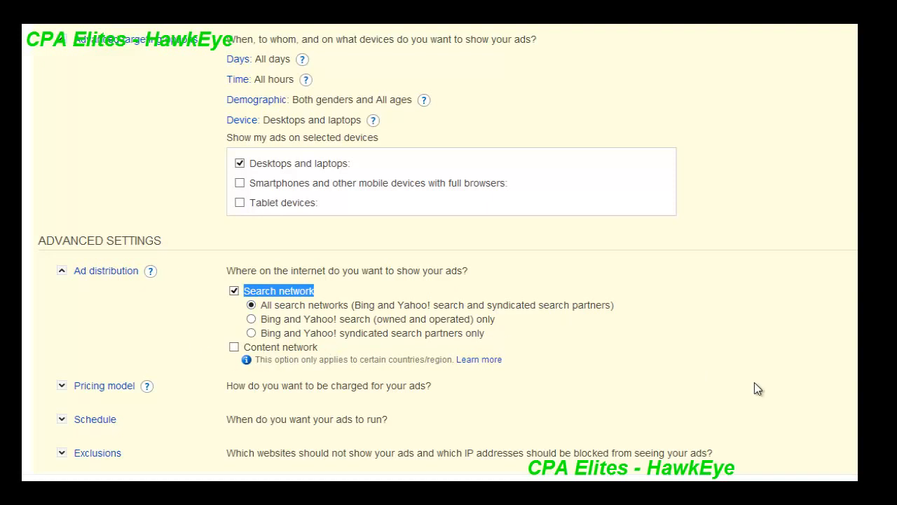
Check the ad schedule's start and end dates and save the campaign settings
scroll(757, 387, down, 2)
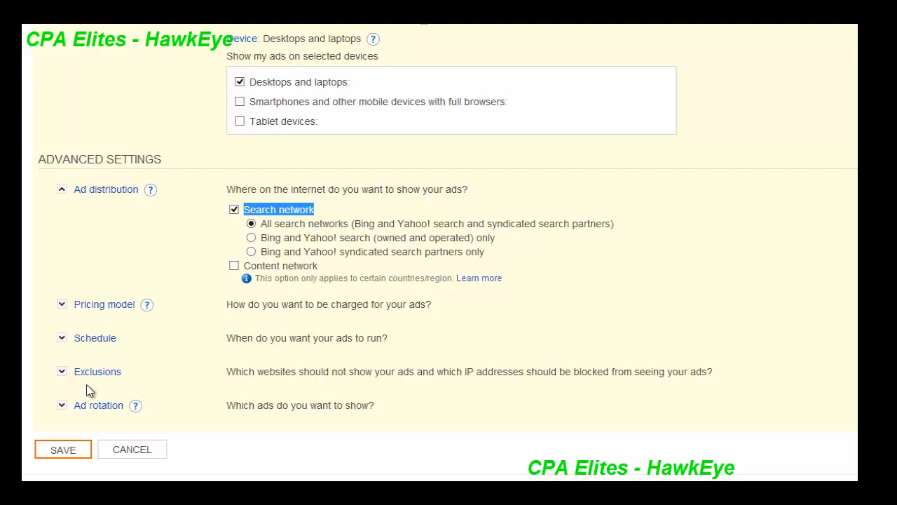
click(91, 340)
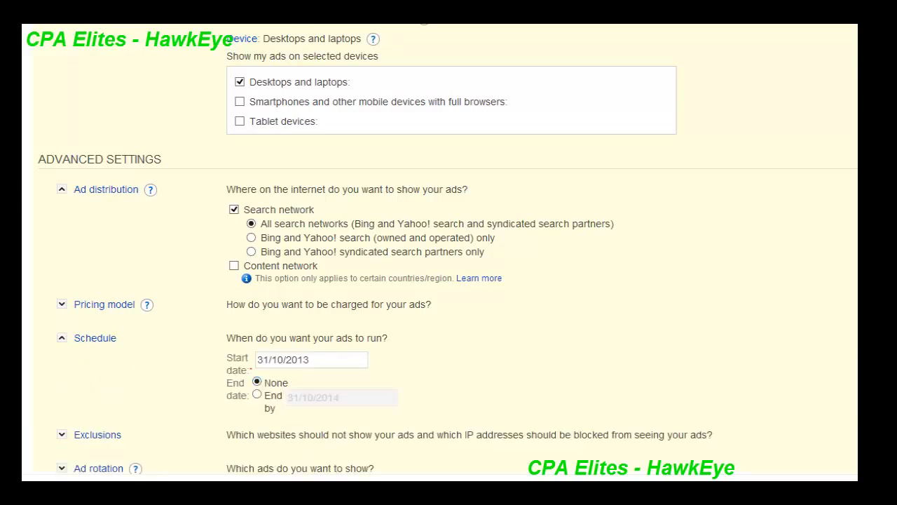
scroll(448, 252, down, 1)
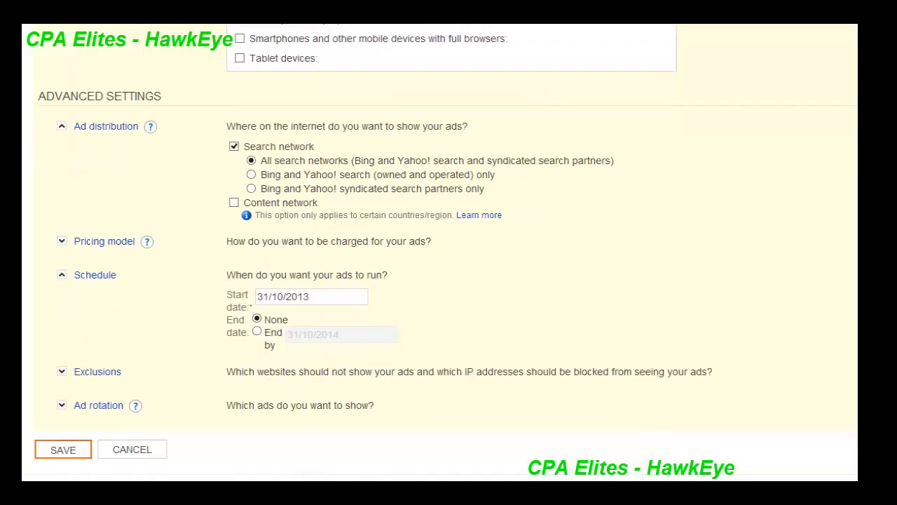
click(61, 451)
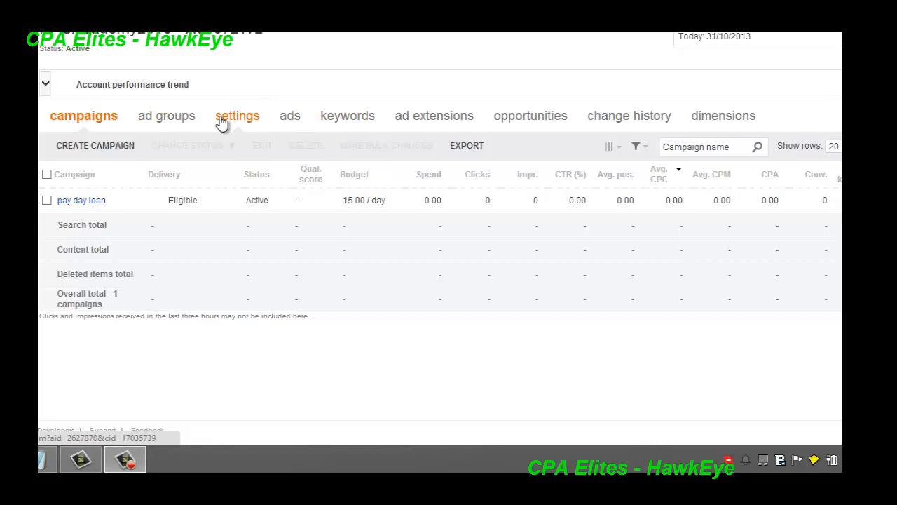
Open the account's ads list and examine the credit report ad's preview, display URL and delivery status
click(292, 117)
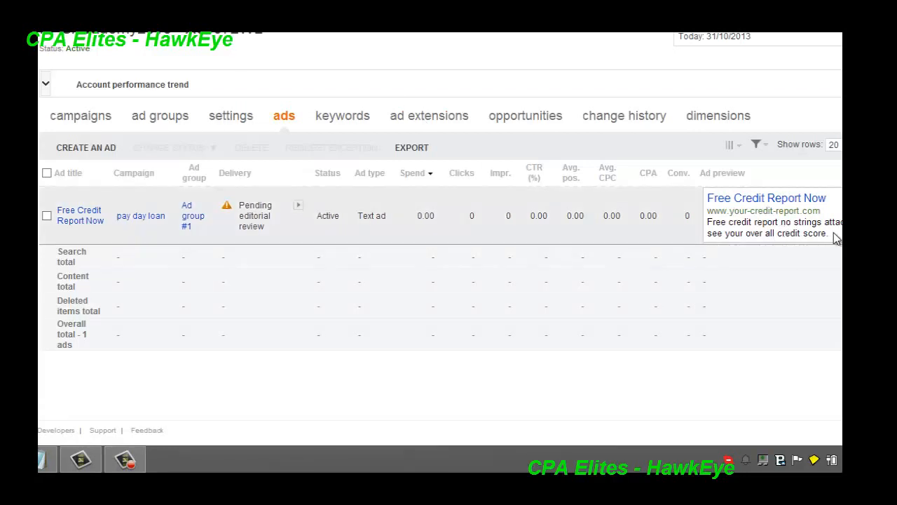
drag(835, 238, 713, 209)
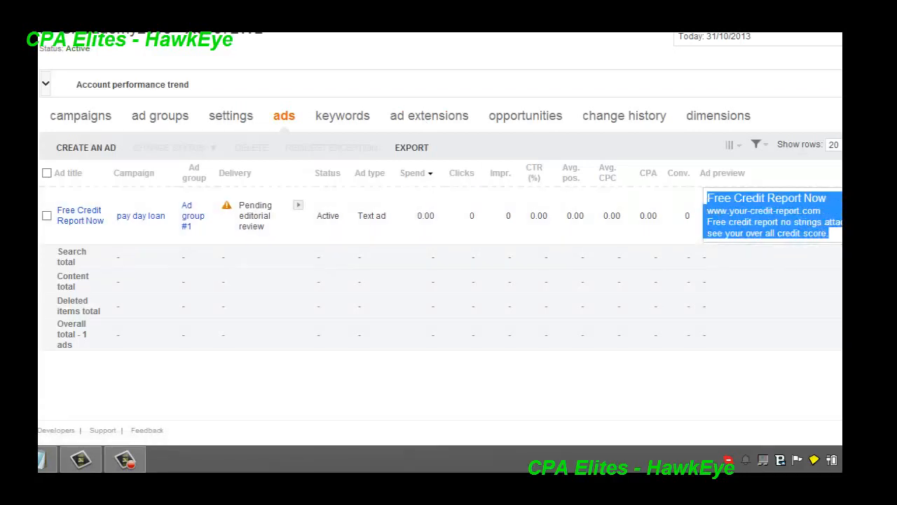
click(798, 250)
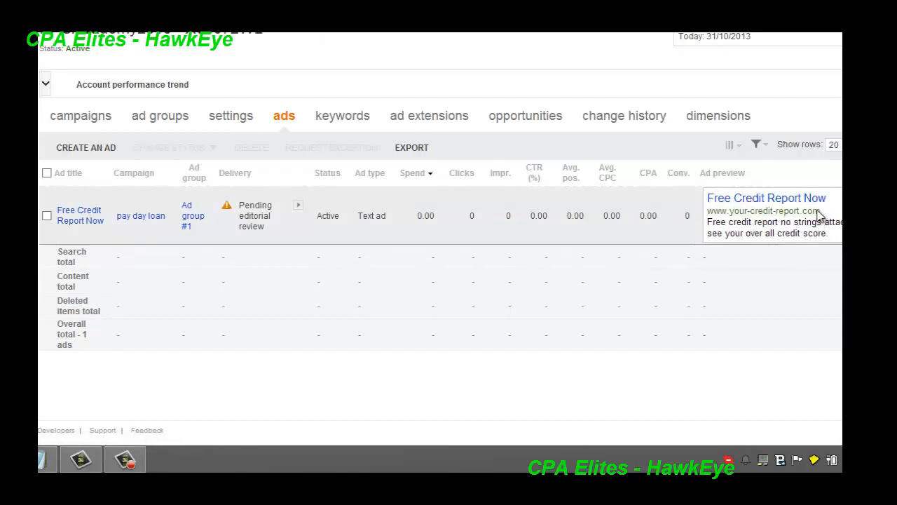
drag(819, 212, 705, 212)
drag(250, 216, 269, 223)
click(269, 222)
click(265, 308)
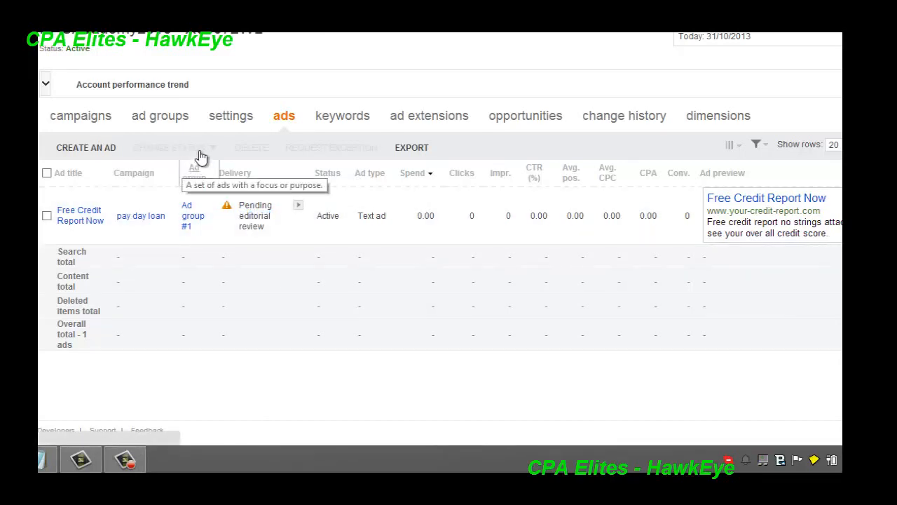
Open the keywords list and look at the status options for the exact-match "free credit report" keyword without changing it
click(324, 119)
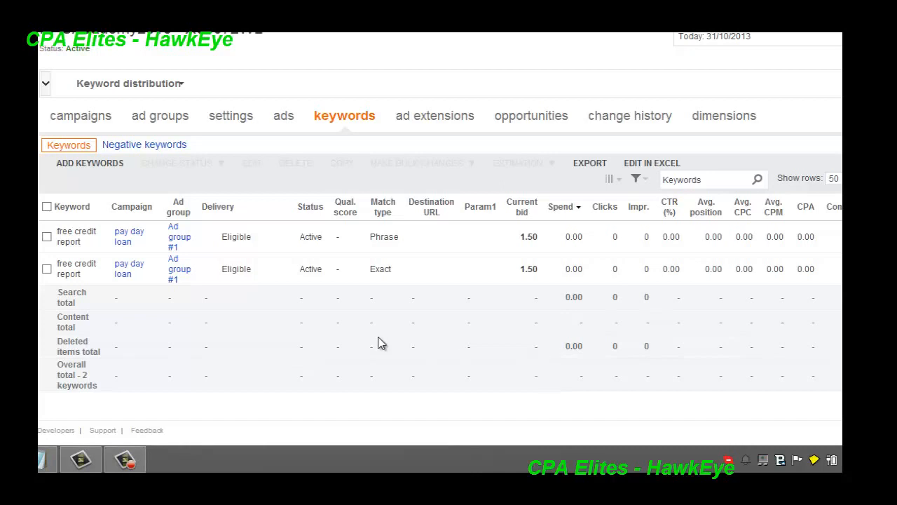
click(46, 269)
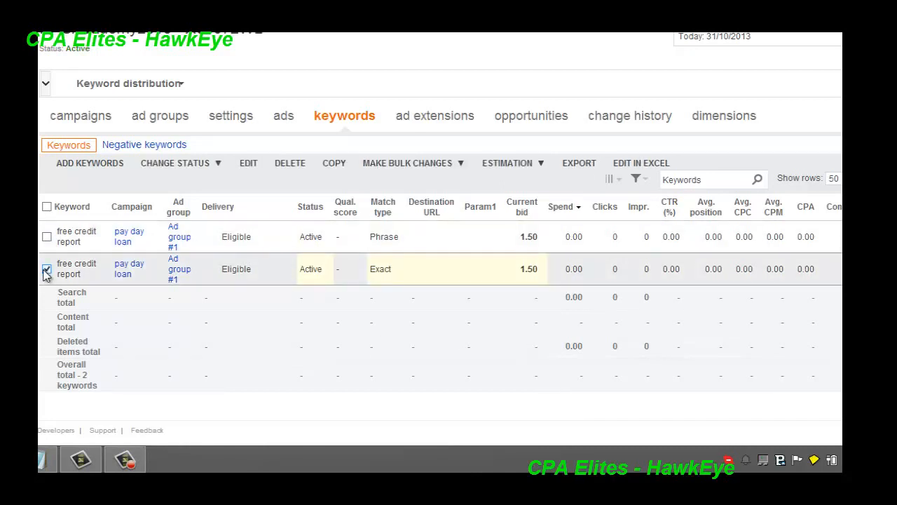
click(189, 167)
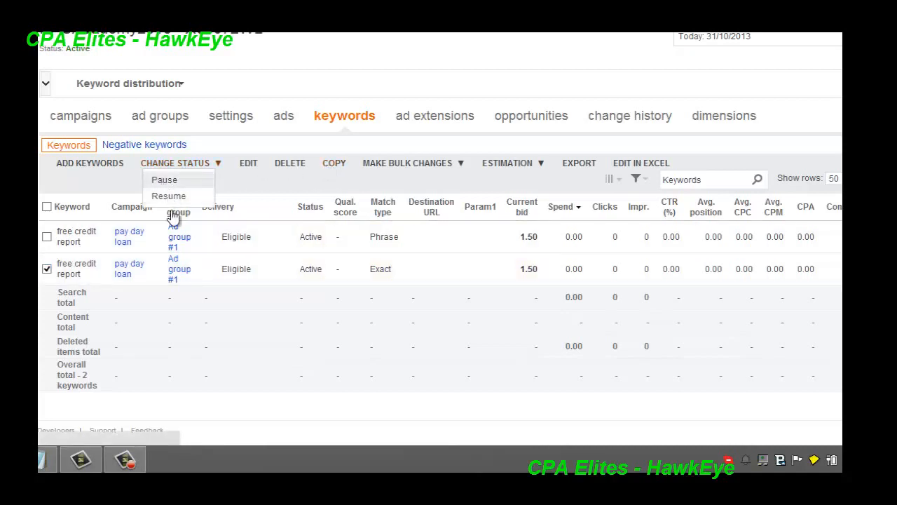
click(46, 269)
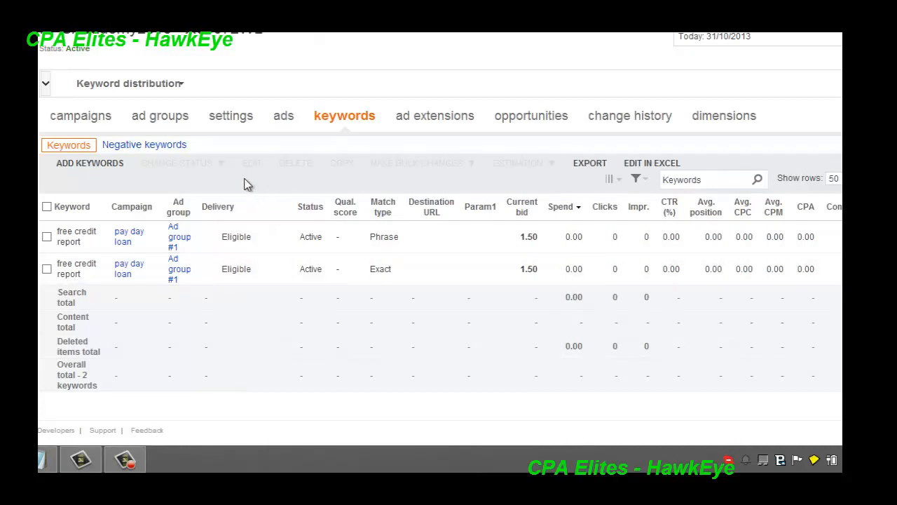
Start a new text ad titled "See Your Credit" in Ad group #1 of the pay day loan campaign and check its URLs and preview
click(281, 119)
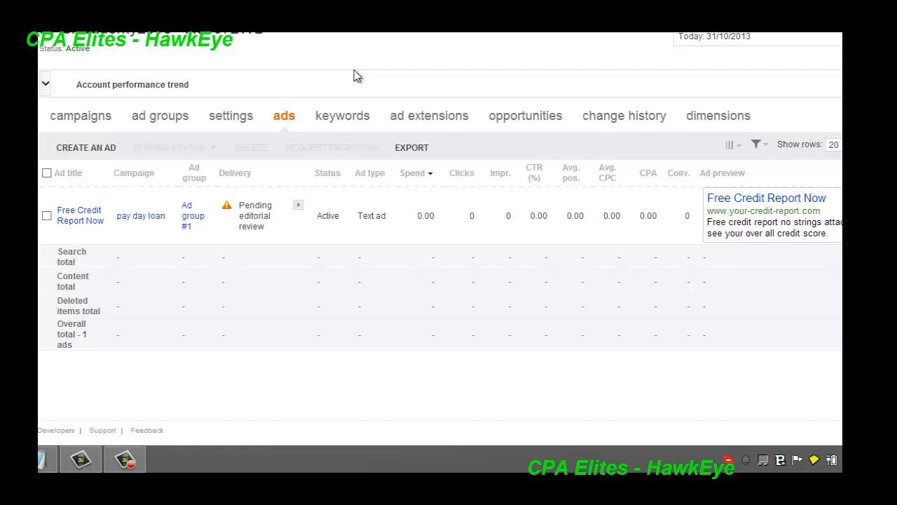
click(100, 149)
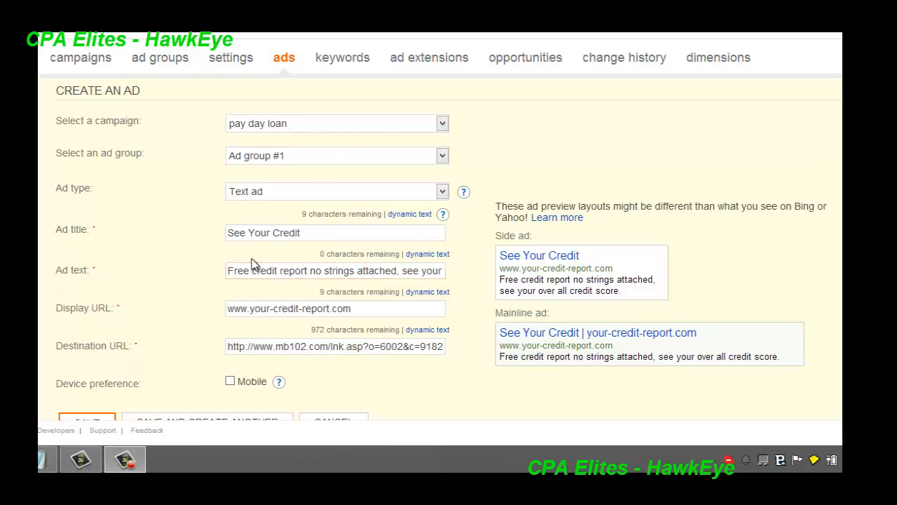
drag(352, 308, 150, 326)
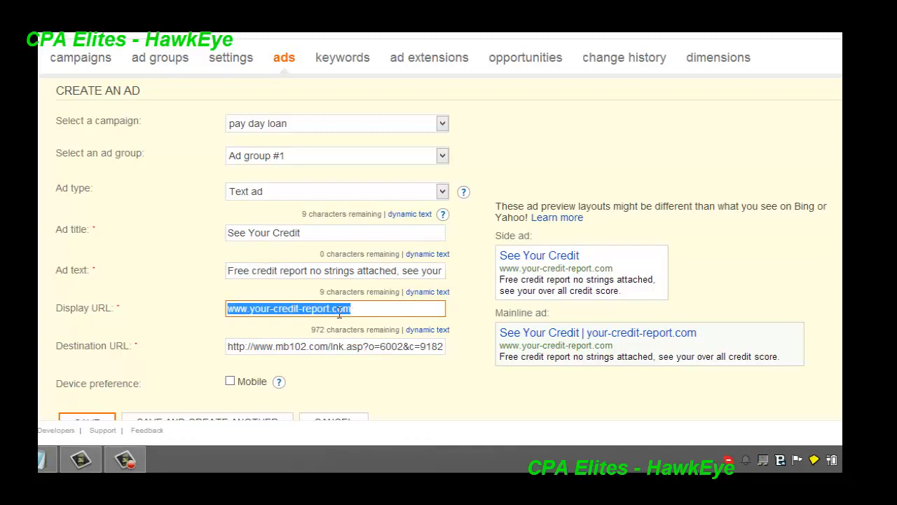
drag(282, 347, 545, 344)
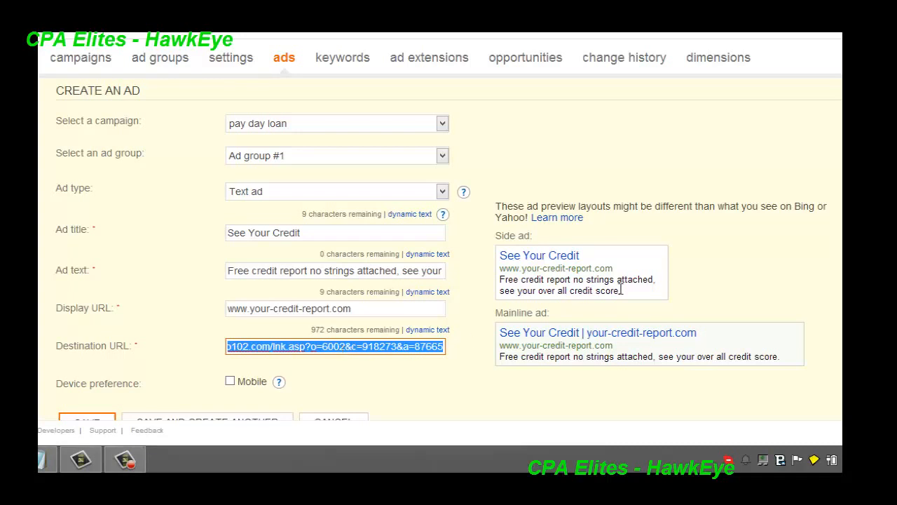
drag(620, 290, 496, 258)
Examine the new ad's title and compare it with the opening words of its ad text
click(302, 233)
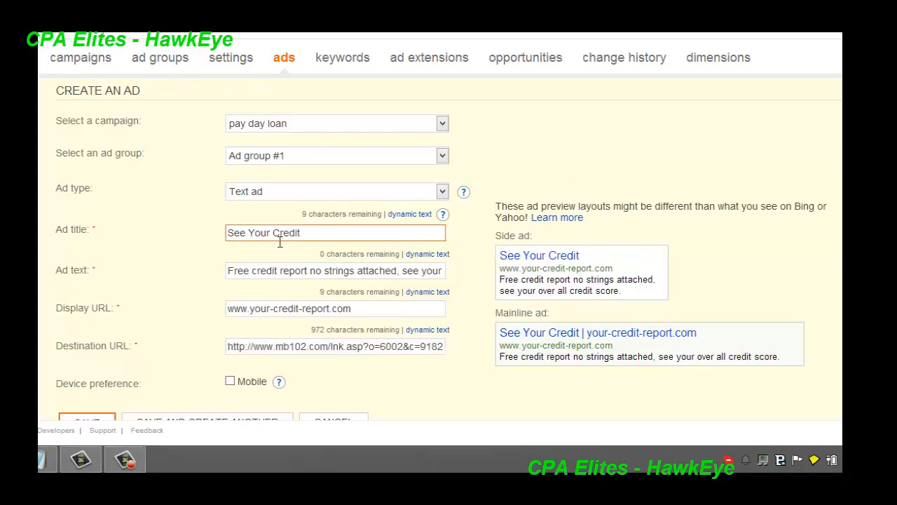
drag(302, 233, 211, 240)
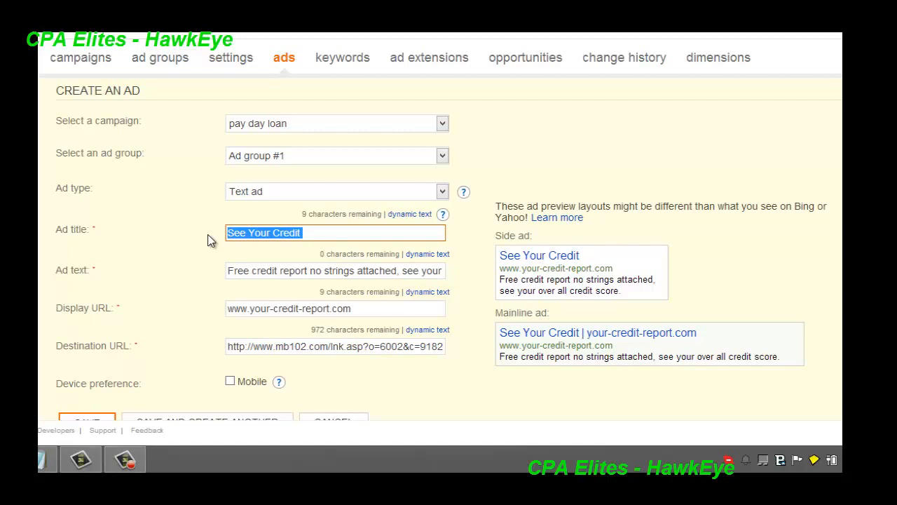
click(286, 271)
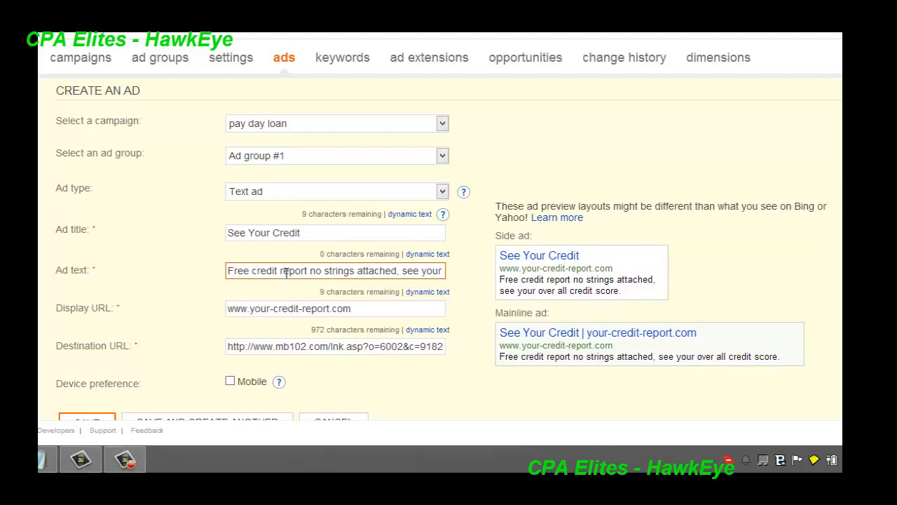
drag(307, 233, 188, 231)
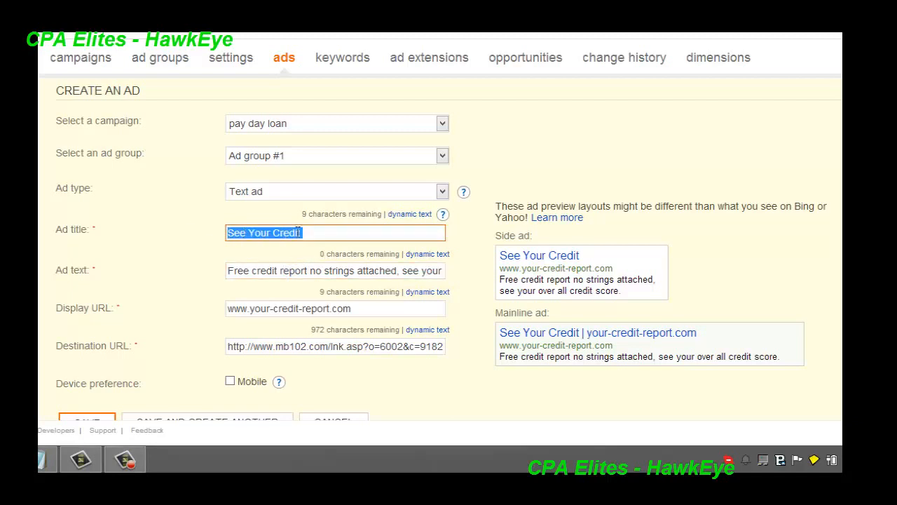
click(226, 272)
drag(227, 271, 311, 270)
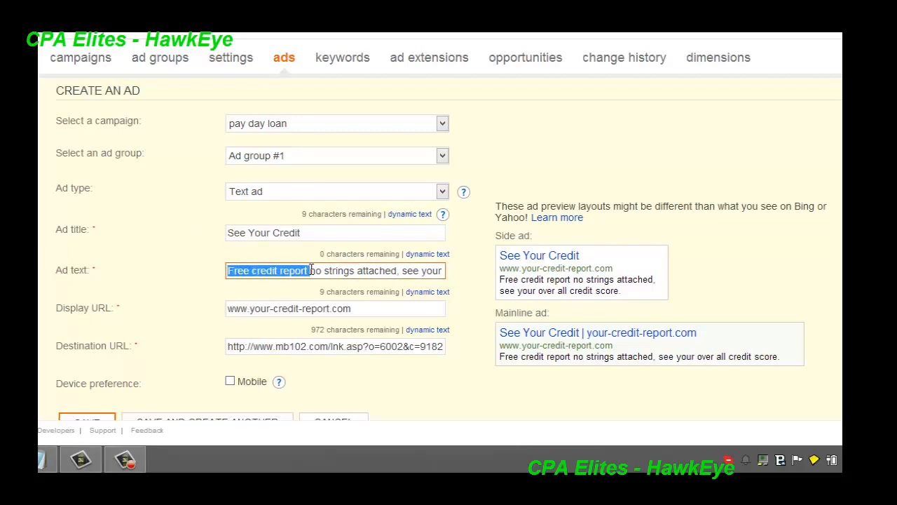
drag(307, 231, 131, 229)
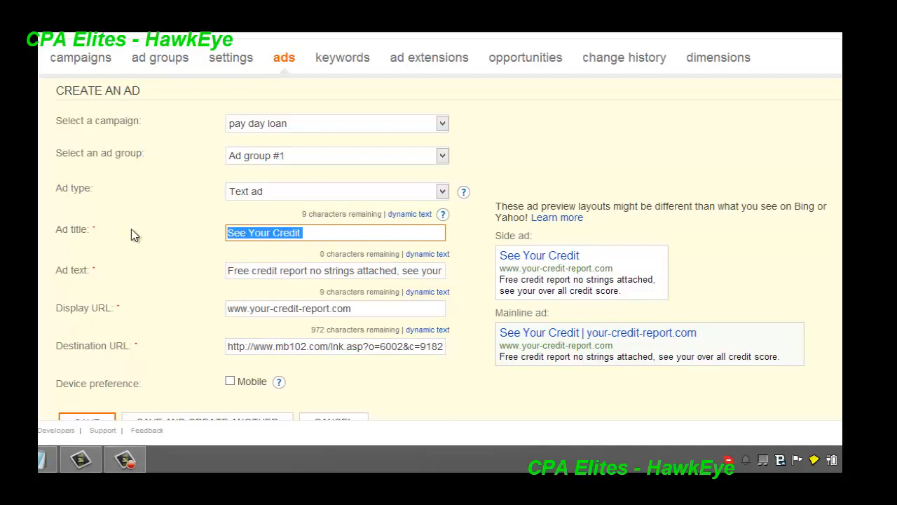
click(193, 279)
click(313, 234)
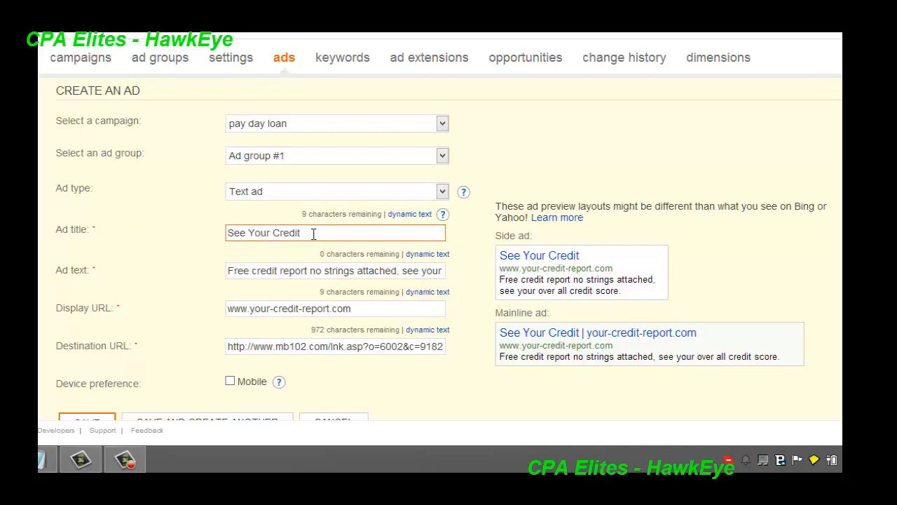
drag(314, 234, 179, 237)
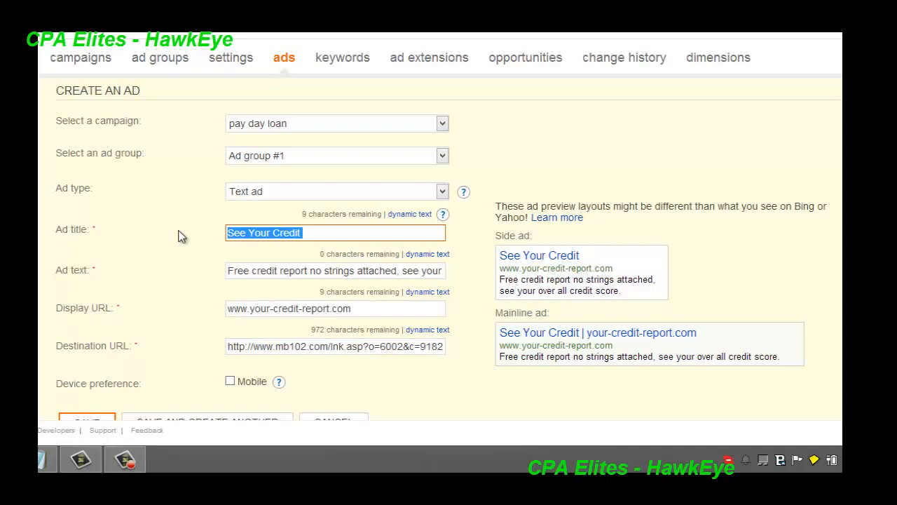
Examine the new ad's display URL in the ad creation form
drag(352, 309, 251, 309)
drag(350, 309, 241, 309)
drag(352, 309, 184, 313)
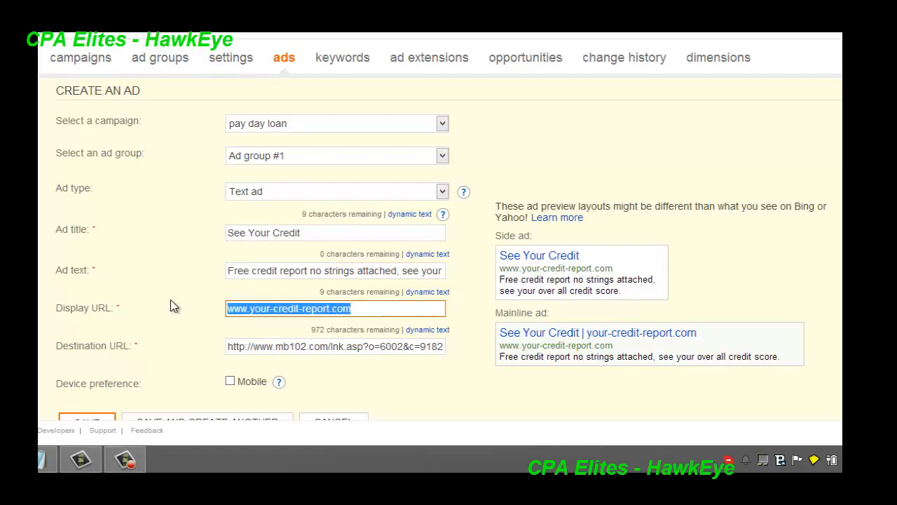